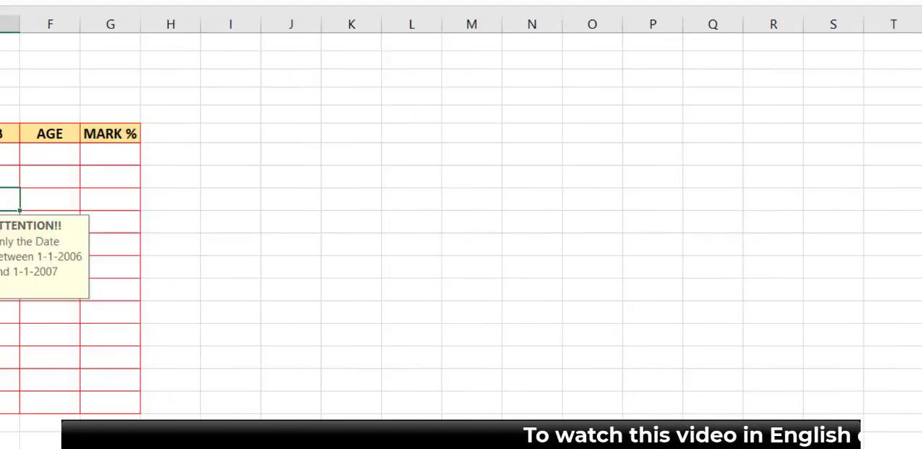
# Step: Switch to the worksheet whose student table has the D O B, AGE and MARK % columns
pyautogui.click(110, 441)
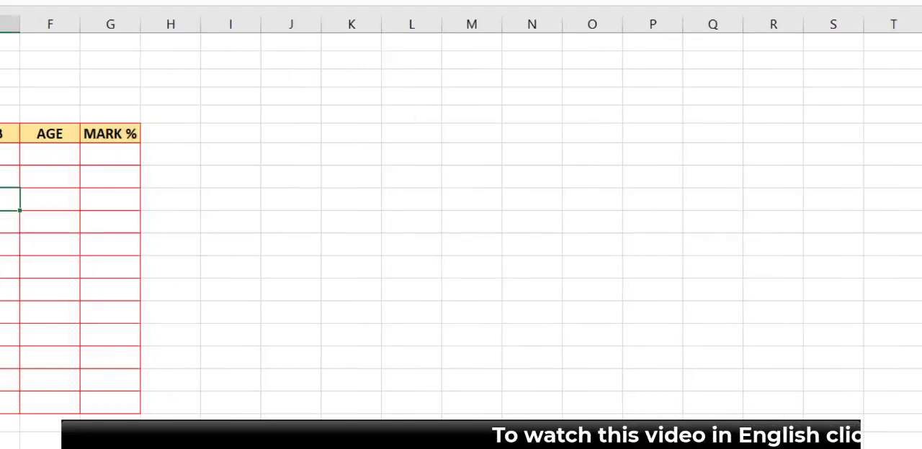
pyautogui.moveTo(2, 153); pyautogui.dragTo(2, 410)
pyautogui.click(204, 258)
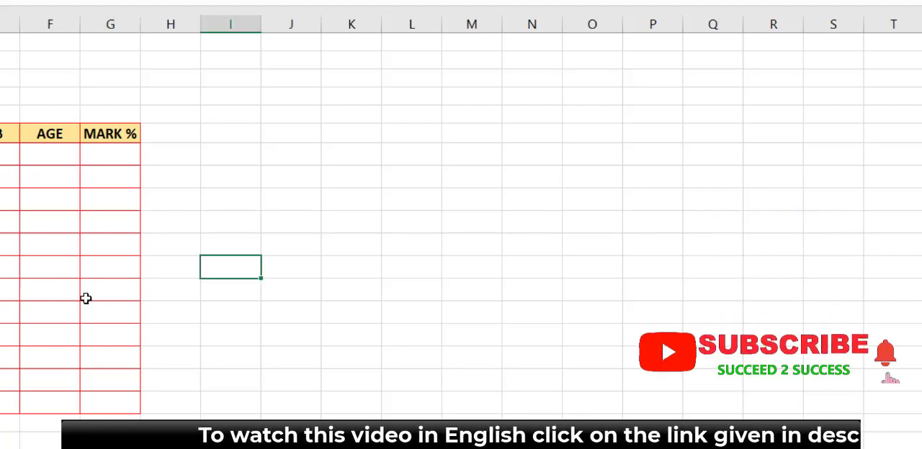
pyautogui.click(87, 298)
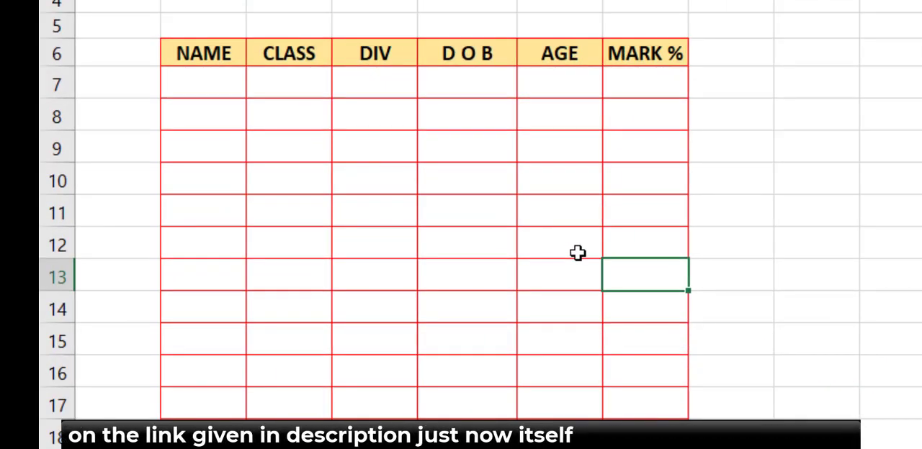
# Step: Try to enter a text name in the first D O B cell, E7, and discard the entry
pyautogui.click(469, 92)
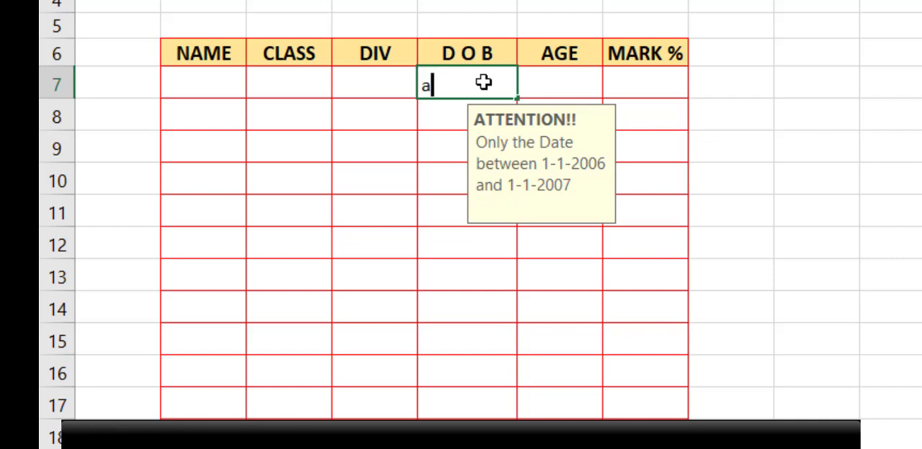
pyautogui.write('aswin')
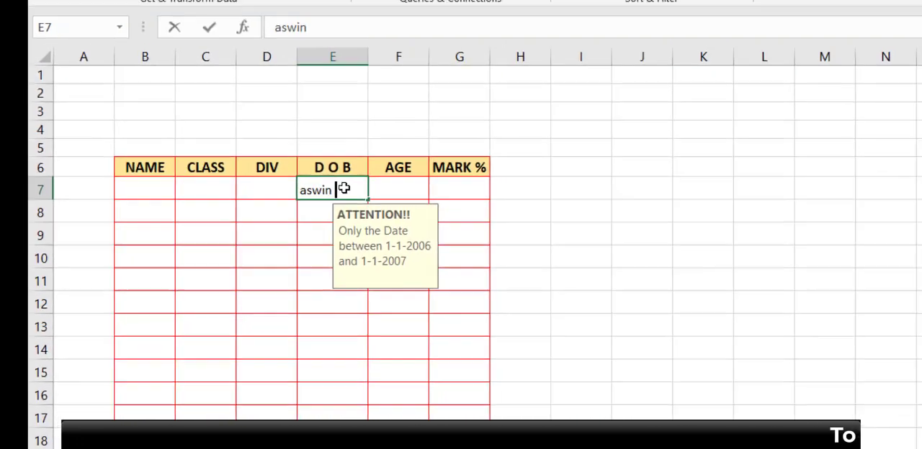
pyautogui.press('Return')
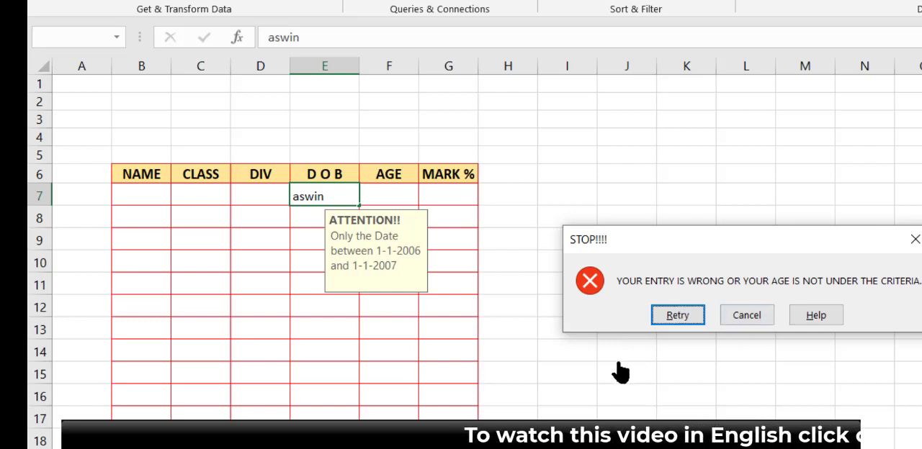
pyautogui.click(746, 315)
pyautogui.click(393, 285)
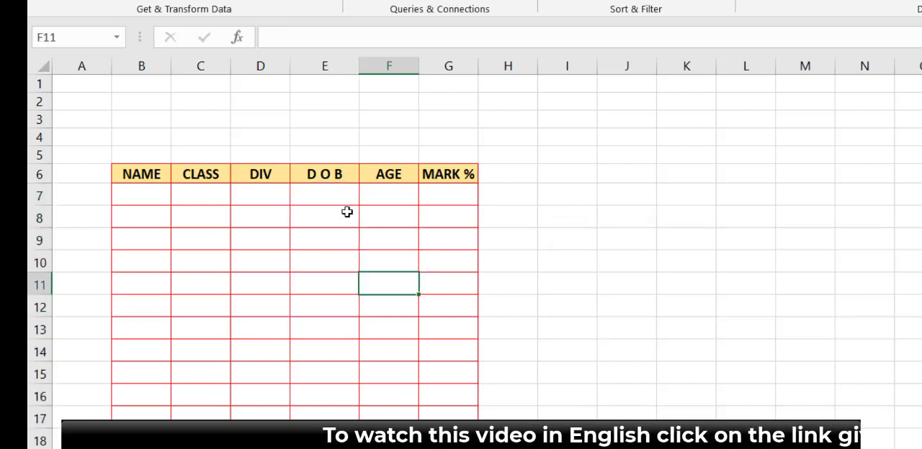
# Step: Set the data validation criteria for the D O B cells to allow a Date with the between condition
pyautogui.moveTo(327, 198); pyautogui.dragTo(324, 441)
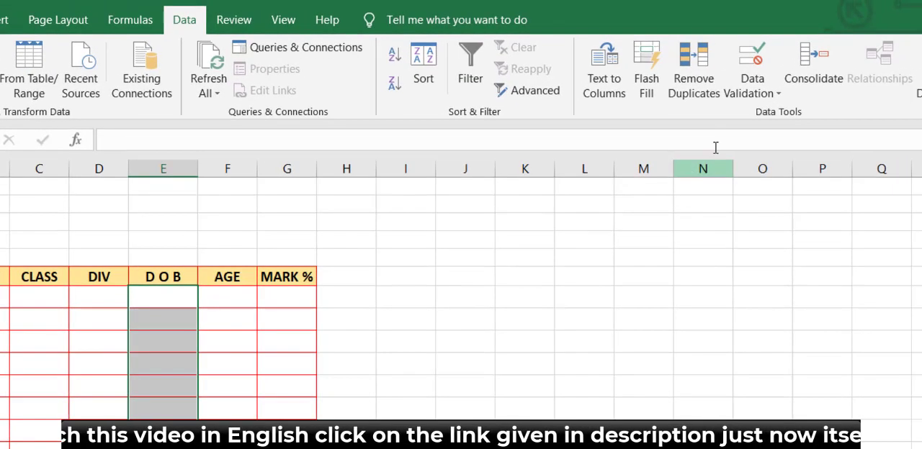
pyautogui.click(754, 94)
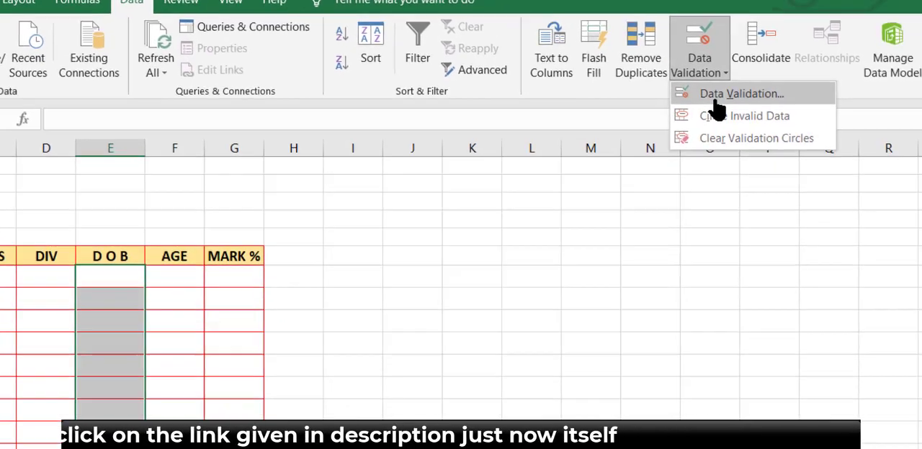
pyautogui.click(771, 114)
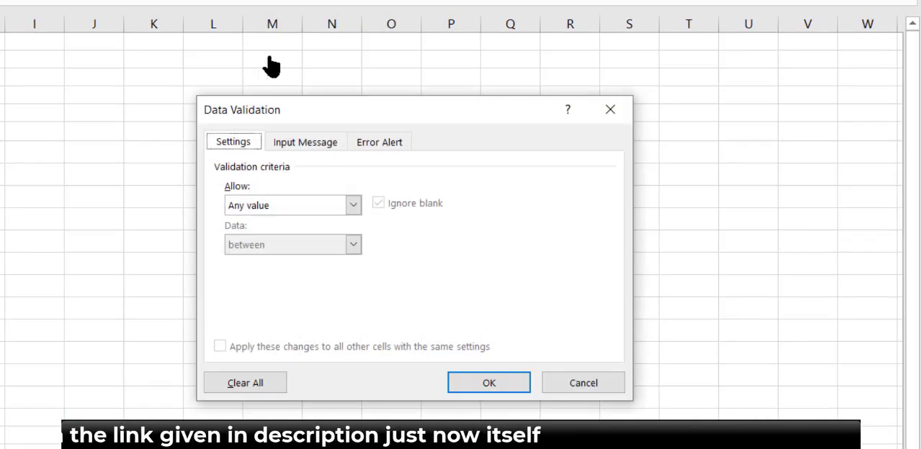
pyautogui.click(275, 209)
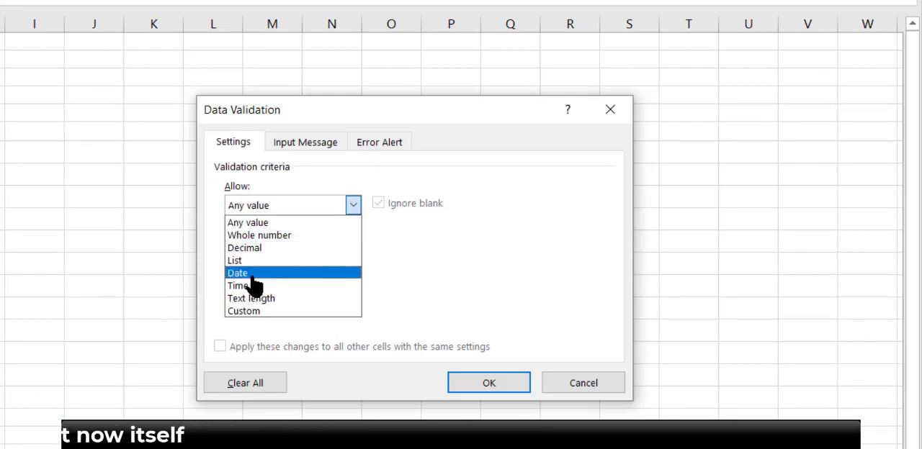
pyautogui.click(254, 285)
pyautogui.click(279, 251)
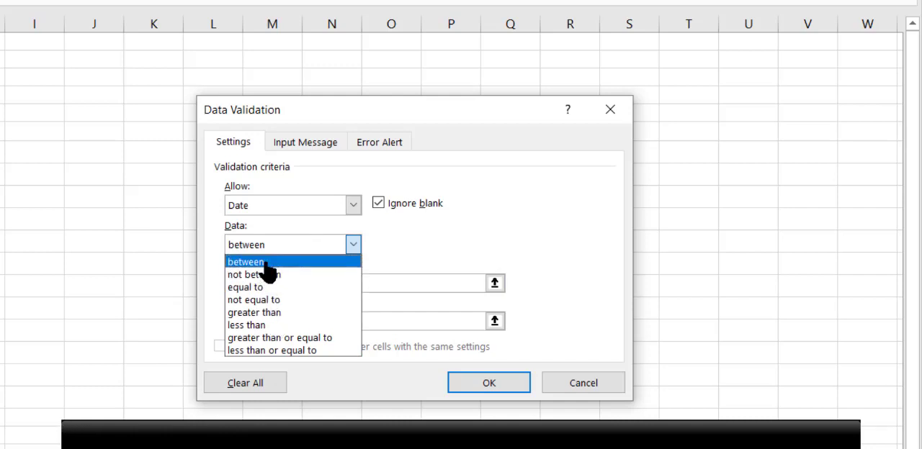
pyautogui.click(266, 264)
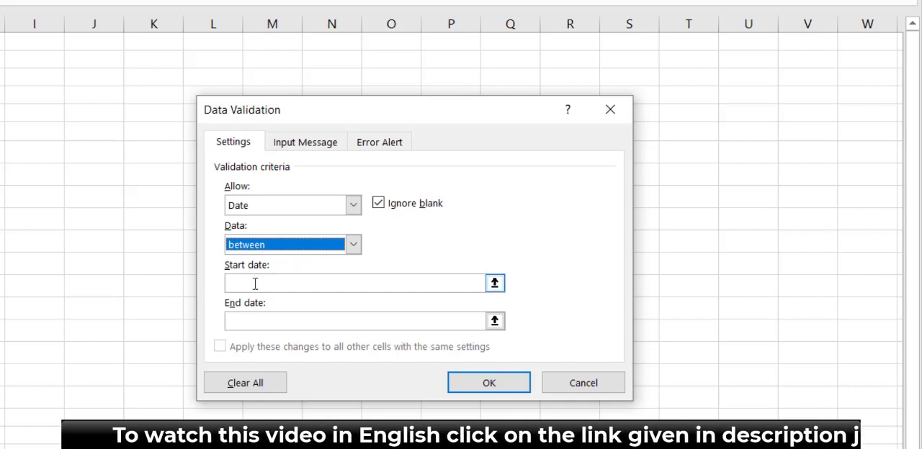
# Step: Limit the dates to between 1-1-2008 and 1-1-2009, with a "STOP!!!" alert reading "YOUR ENTRY IS WRONG OR YOU ARE NOT ELIGIBLE", and apply the validation
pyautogui.click(252, 286)
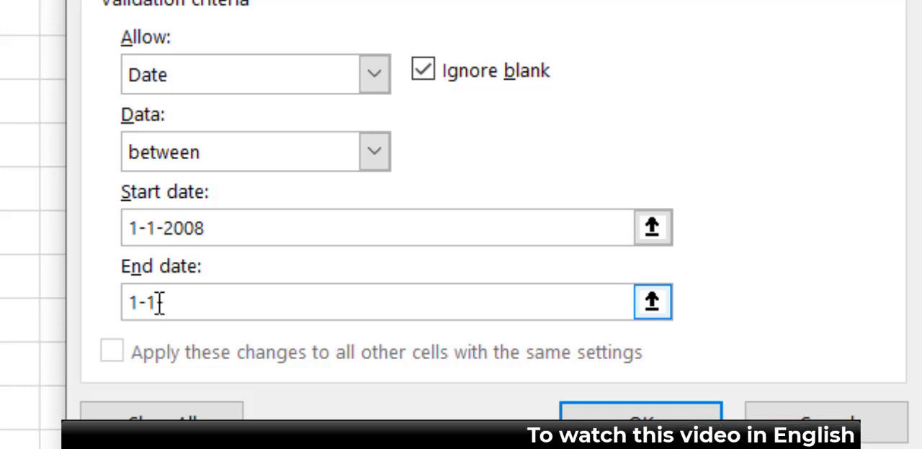
pyautogui.write('-20')
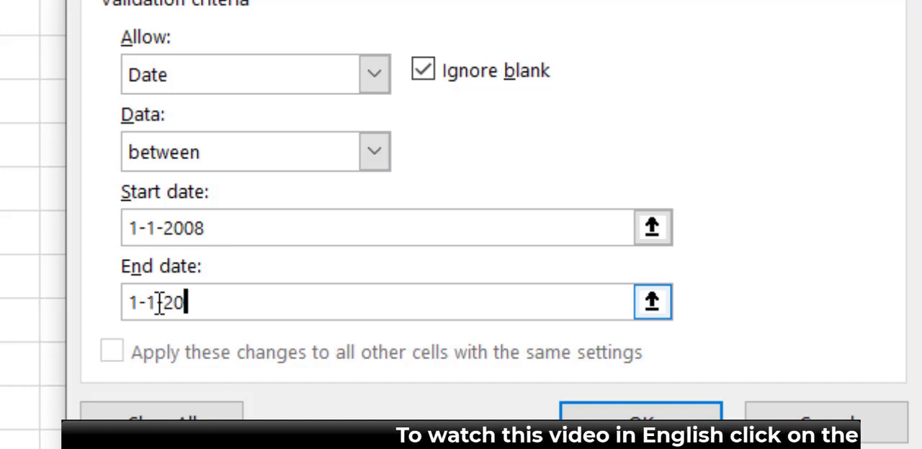
pyautogui.write('09')
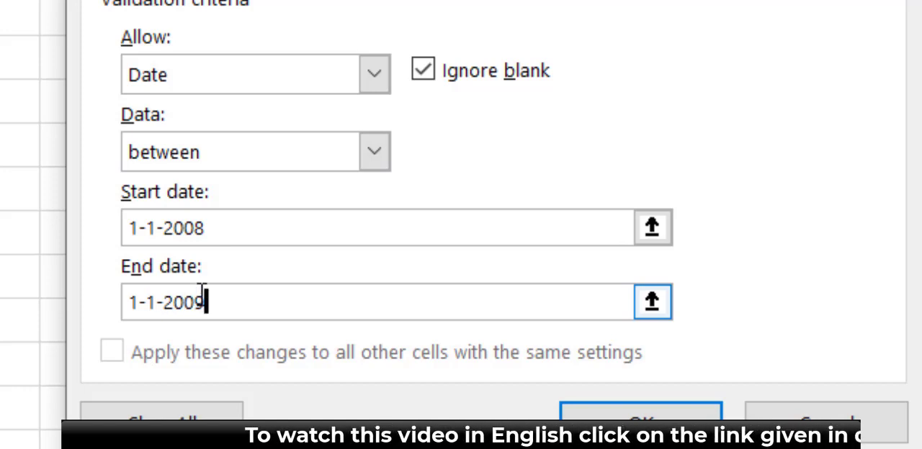
pyautogui.click(184, 238)
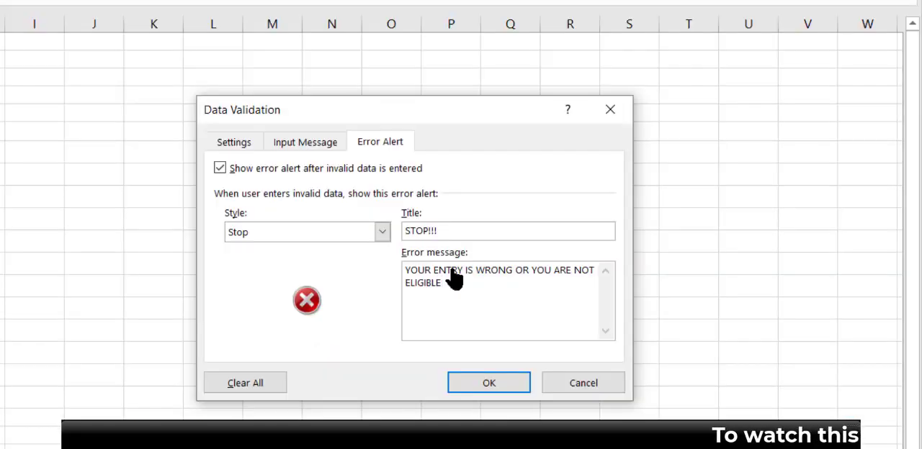
pyautogui.click(495, 383)
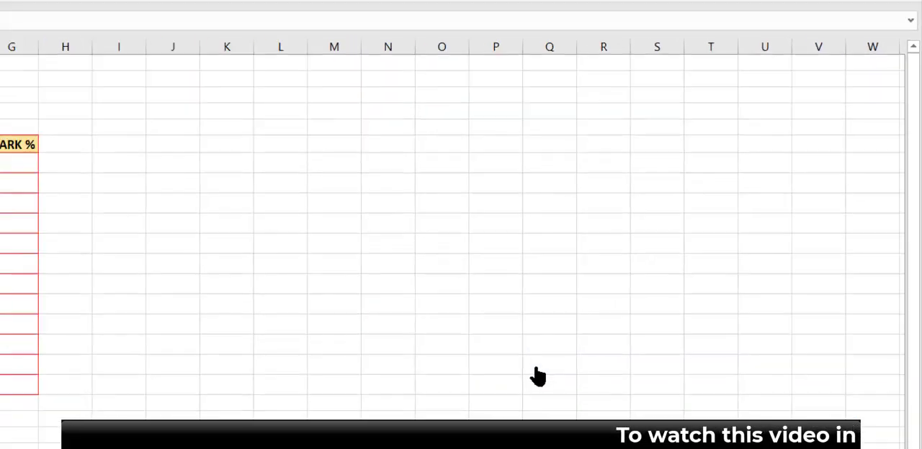
pyautogui.click(216, 289)
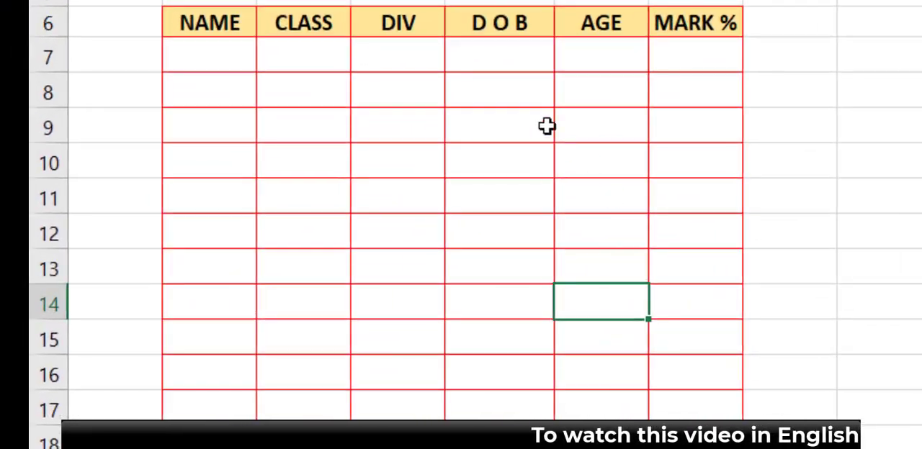
# Step: Test cell E7 in the D O B column with a date before the allowed range, and correct it to a 2008 date
pyautogui.click(529, 62)
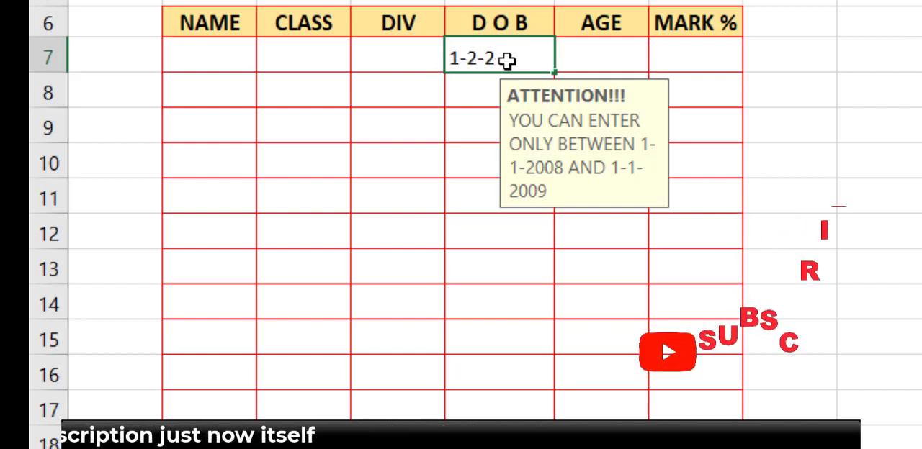
pyautogui.write('007')
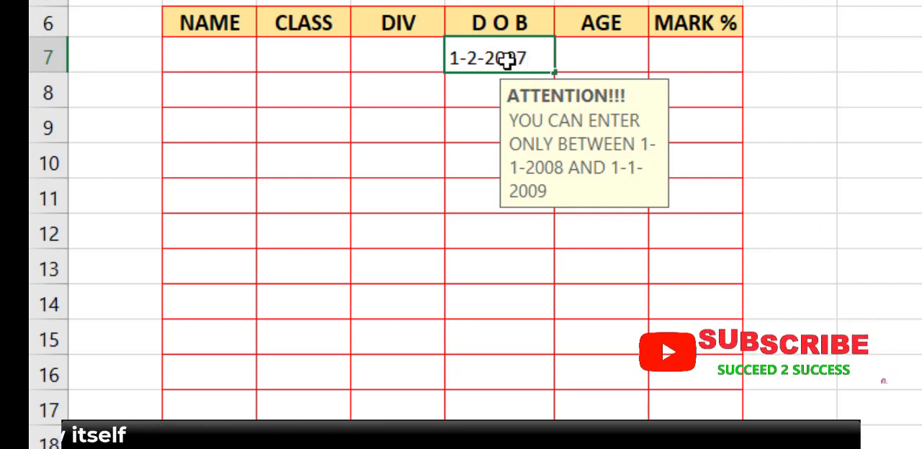
pyautogui.press('Return')
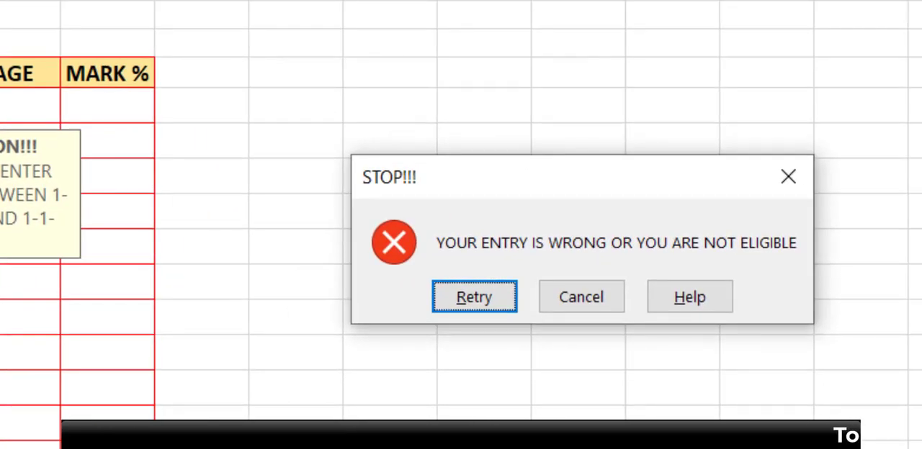
pyautogui.press('Return')
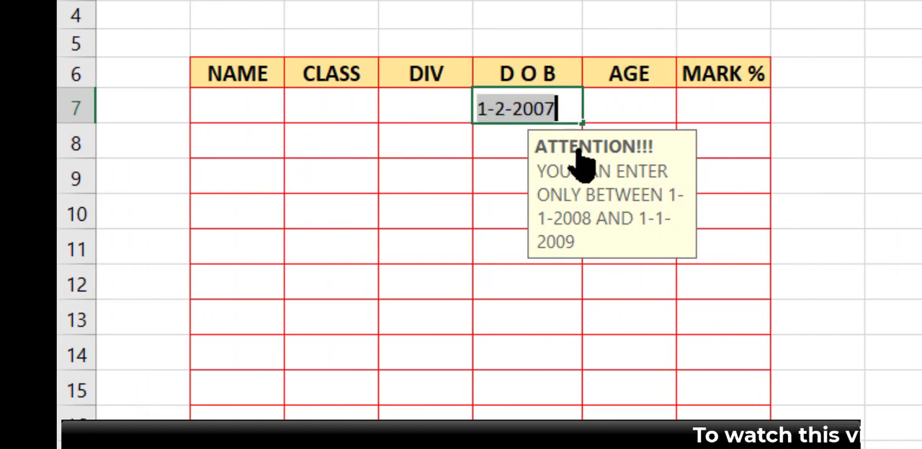
pyautogui.click(559, 108)
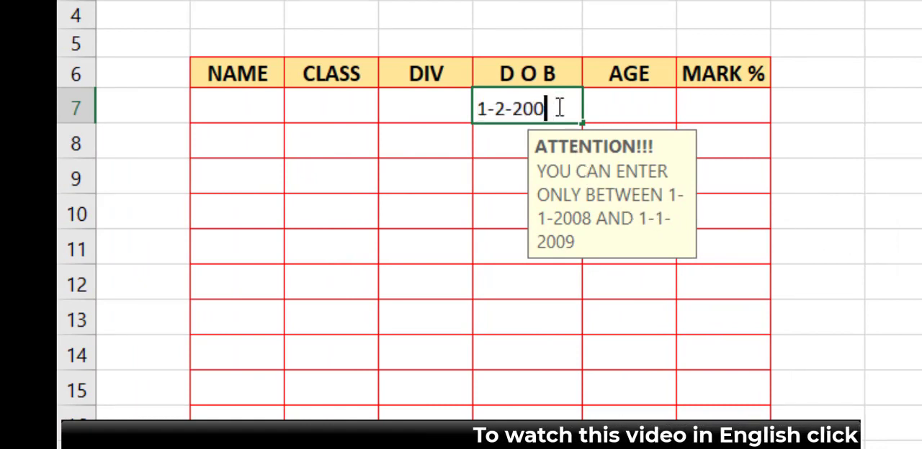
pyautogui.write('8')
pyautogui.press('Return')
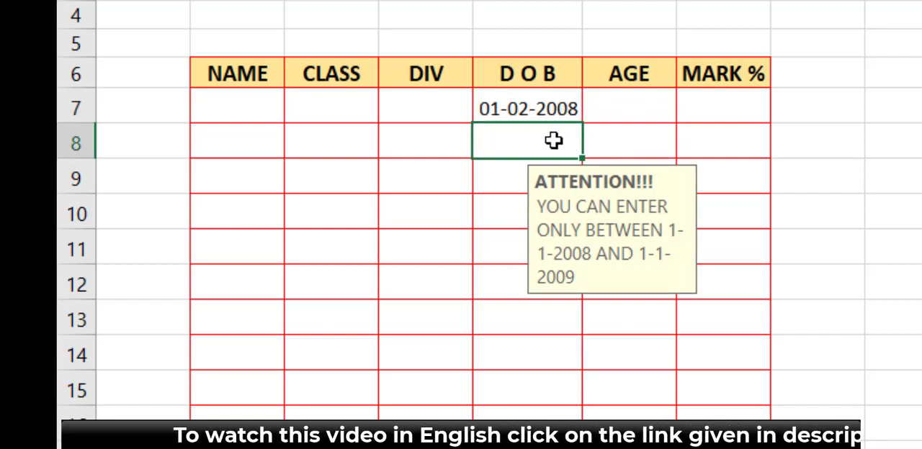
# Step: Test cell E8 in the D O B column with a 2010 date, and correct it to the last allowed date in 2009
pyautogui.write('1-1')
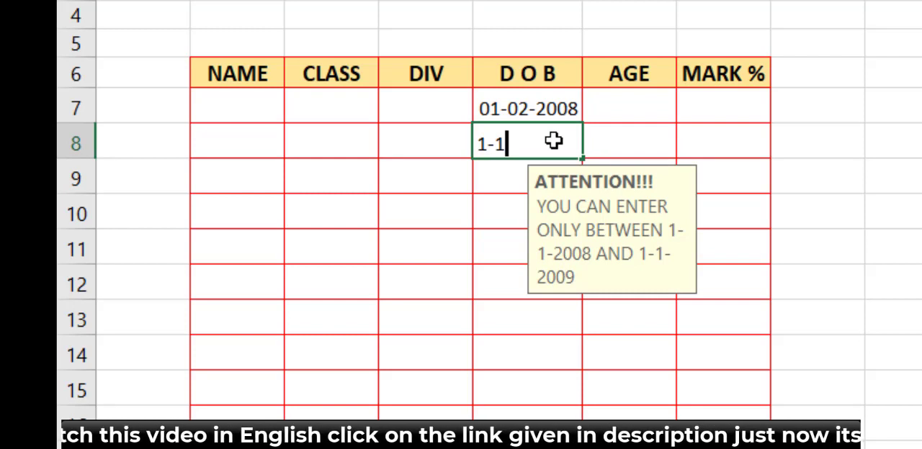
pyautogui.write('-20')
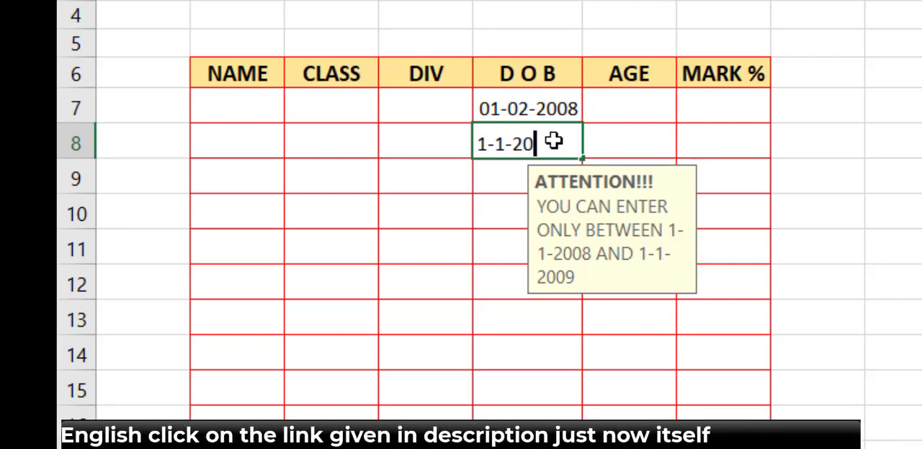
pyautogui.write('10')
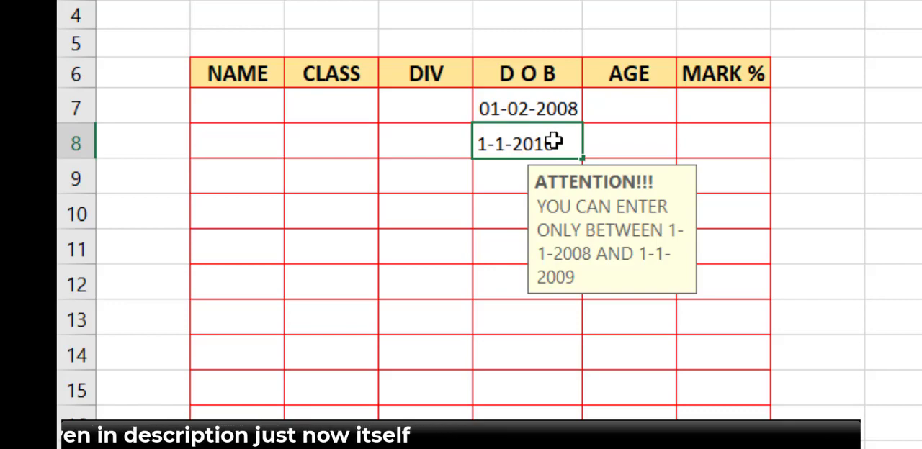
pyautogui.press('Return')
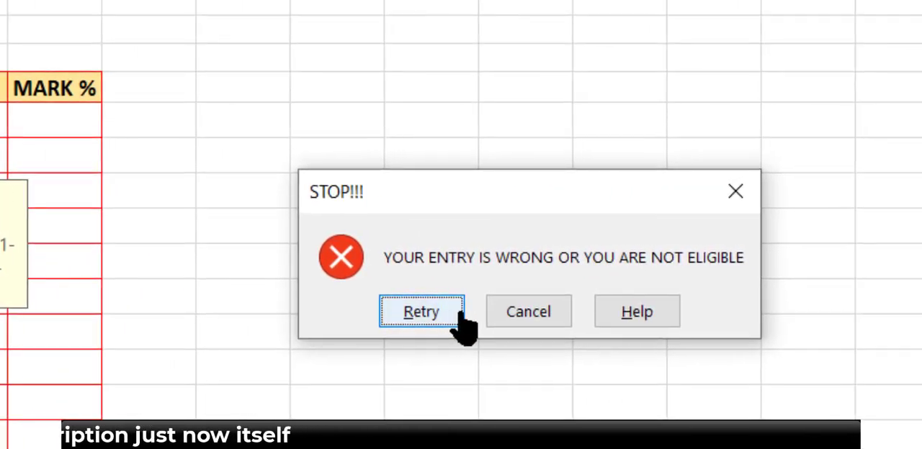
pyautogui.click(459, 314)
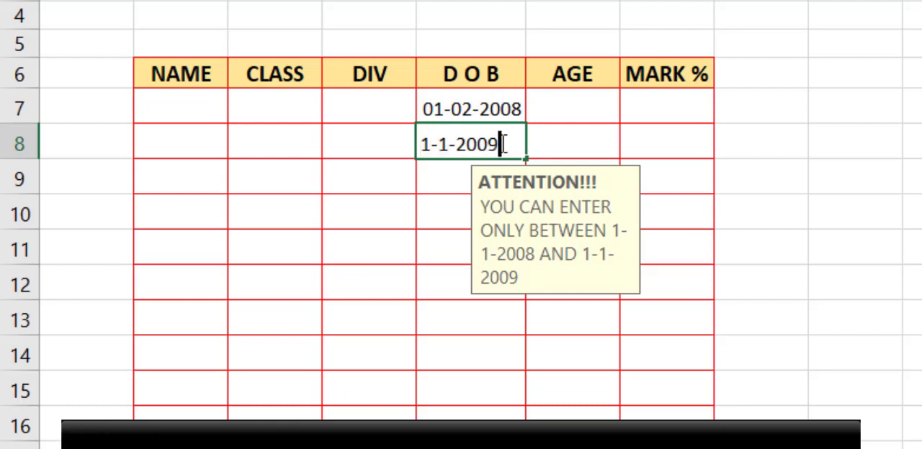
pyautogui.press('Return')
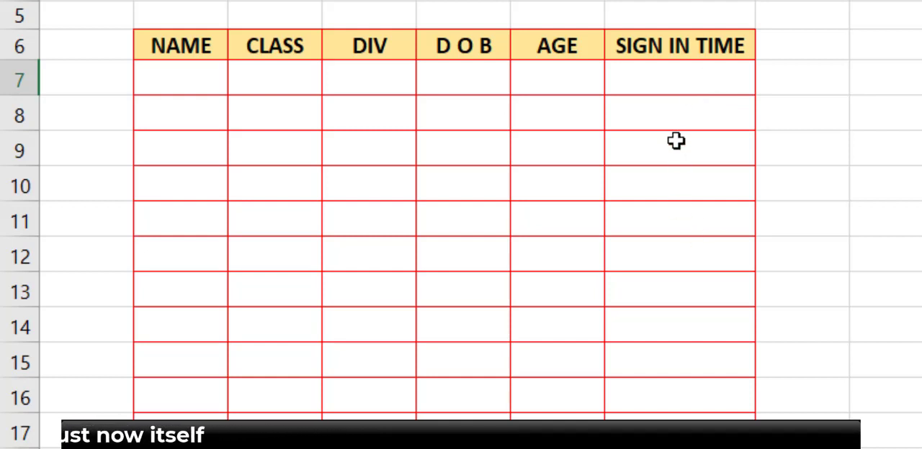
# Step: Enter the 24-hour sample times 12:30, 13:30 and 17:30 in cells J8 to J10
pyautogui.moveTo(677, 86); pyautogui.dragTo(680, 428)
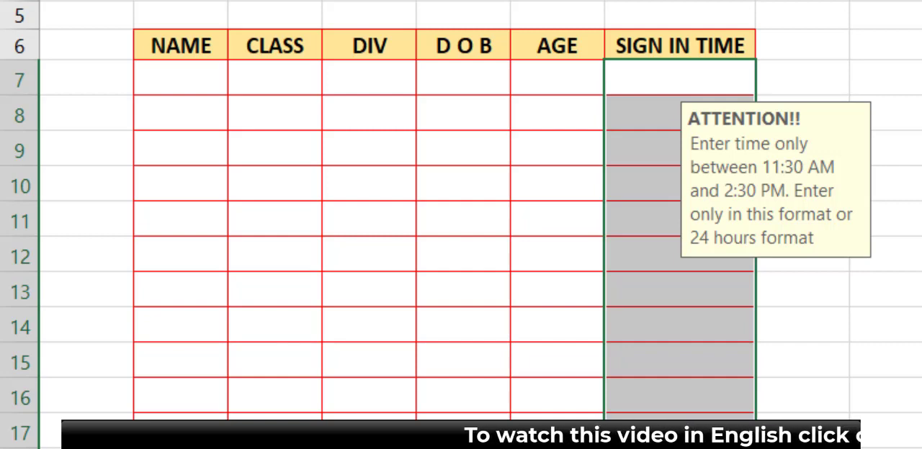
pyautogui.click(844, 168)
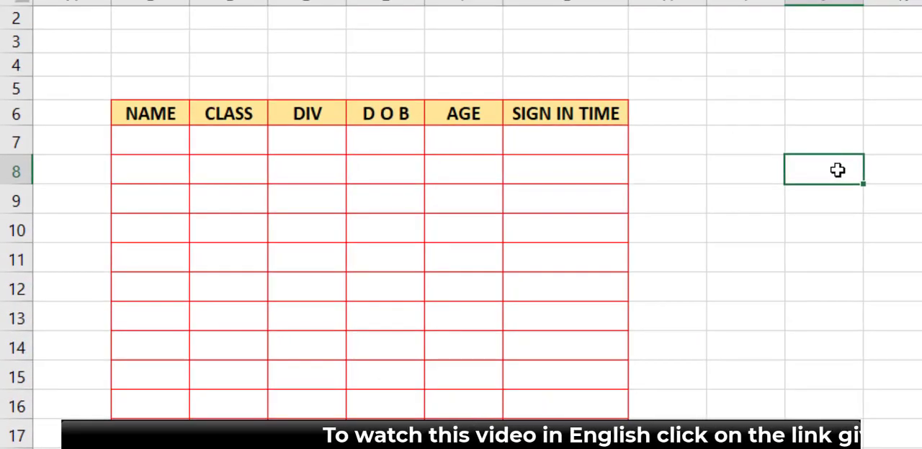
pyautogui.write('12')
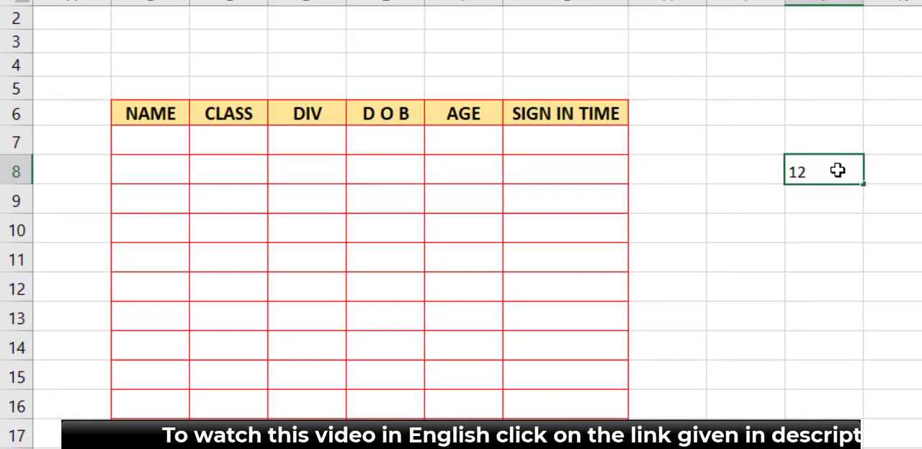
pyautogui.write(':')
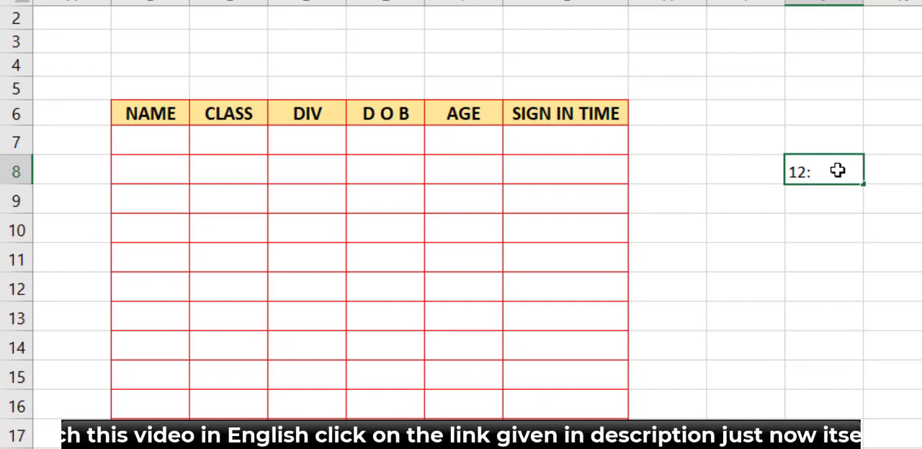
pyautogui.write('30')
pyautogui.press('Return')
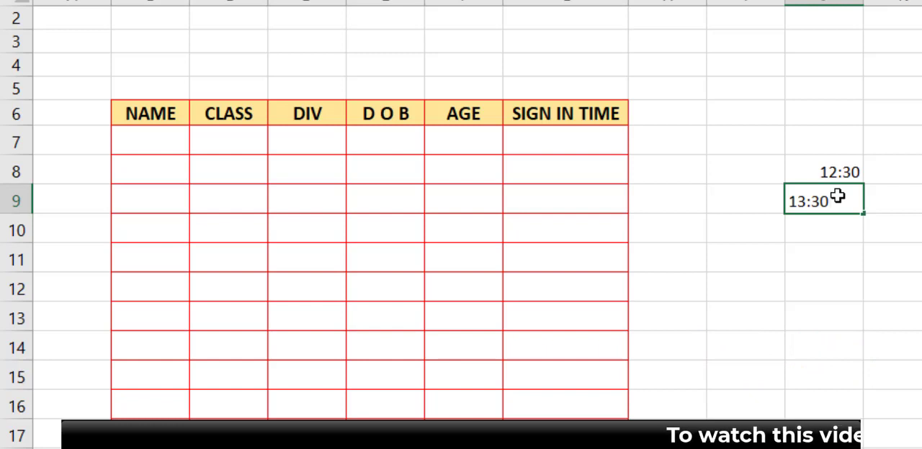
pyautogui.press('Return')
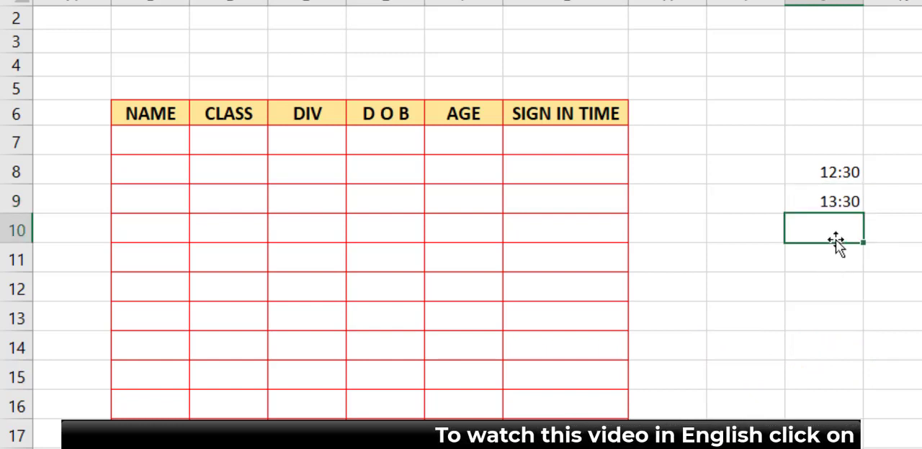
pyautogui.write('17')
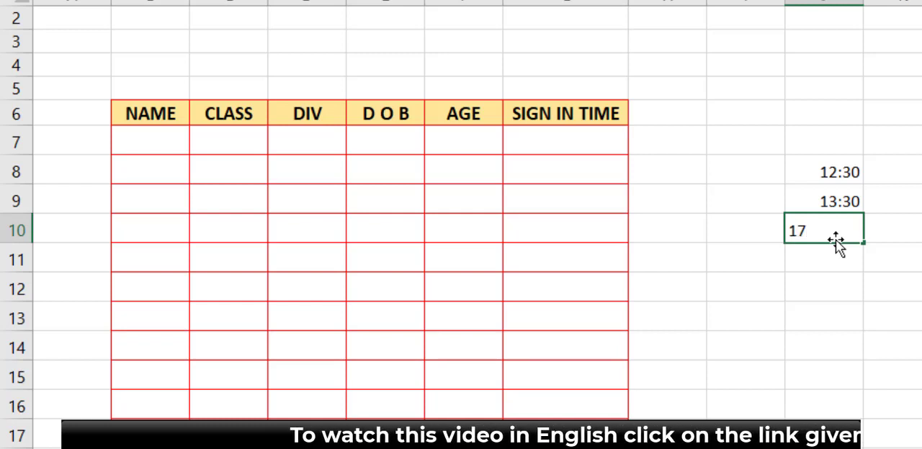
pyautogui.write(':30')
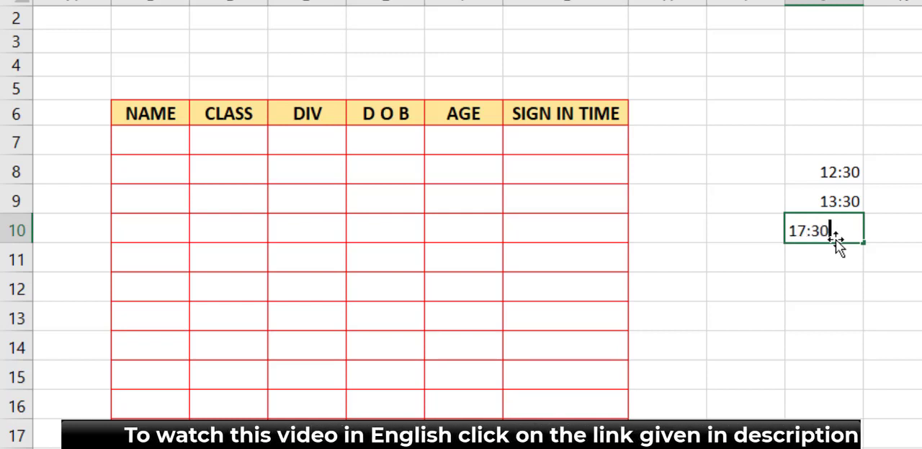
pyautogui.press('Return')
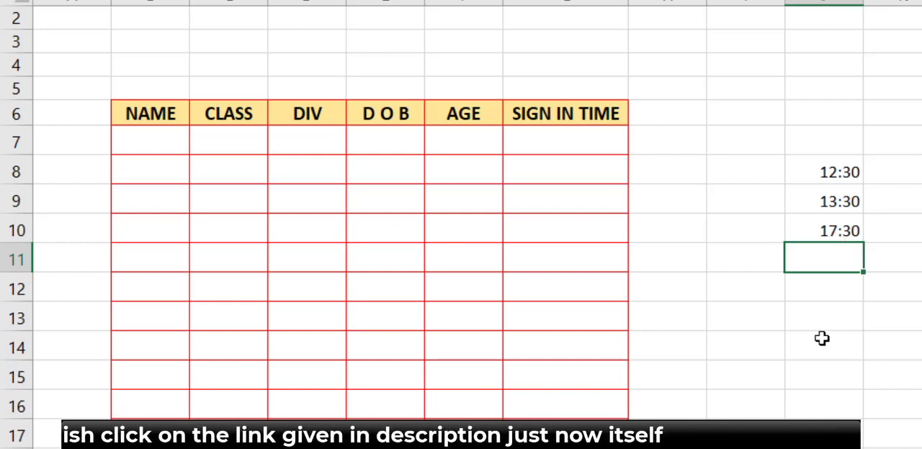
pyautogui.moveTo(815, 176); pyautogui.dragTo(816, 229)
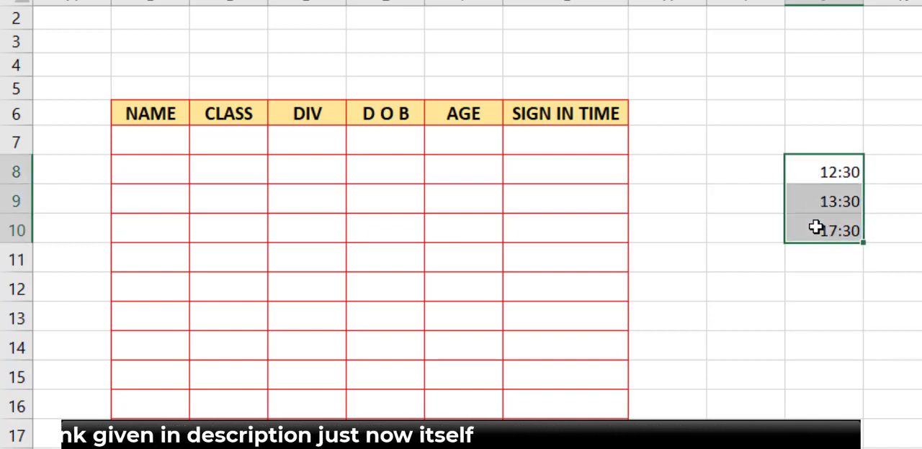
pyautogui.click(800, 350)
pyautogui.moveTo(556, 147); pyautogui.dragTo(564, 432)
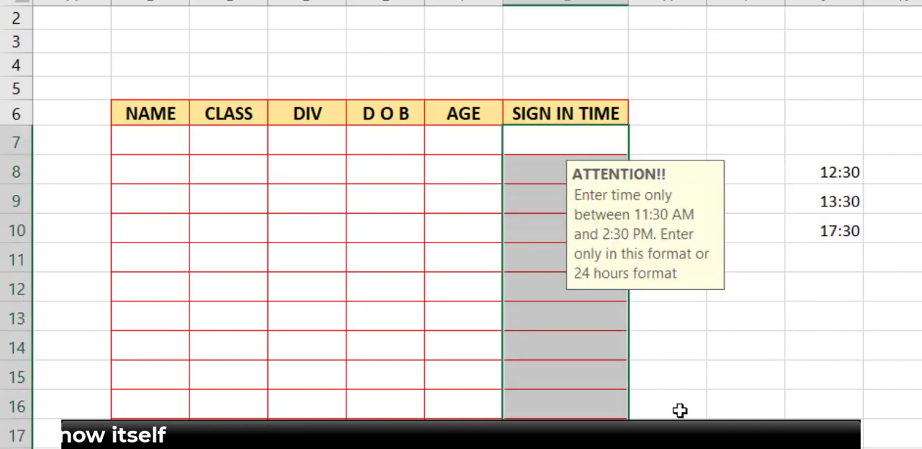
pyautogui.click(637, 346)
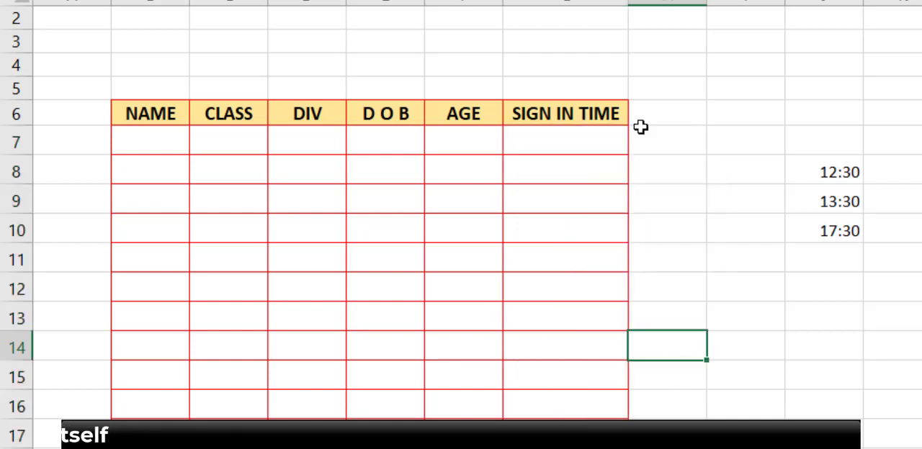
# Step: Test the time validation by entering 14:30 in cell G7 of the SIGN IN TIME column
pyautogui.click(597, 135)
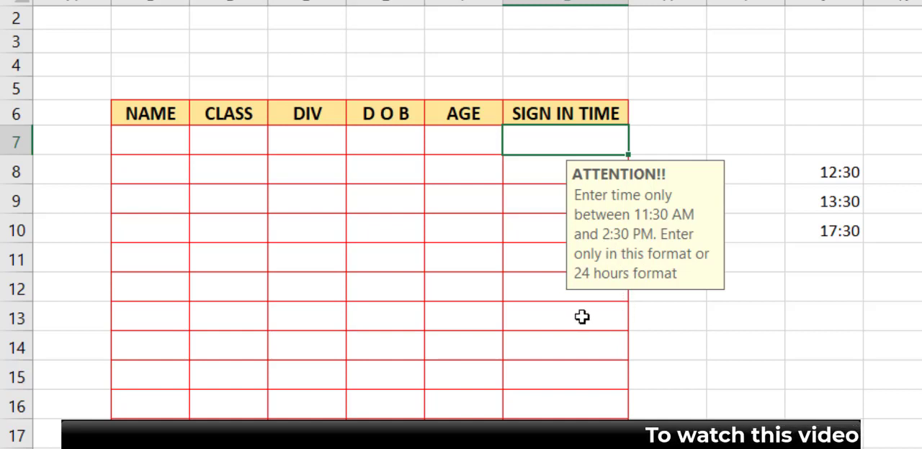
pyautogui.doubleClick(569, 145)
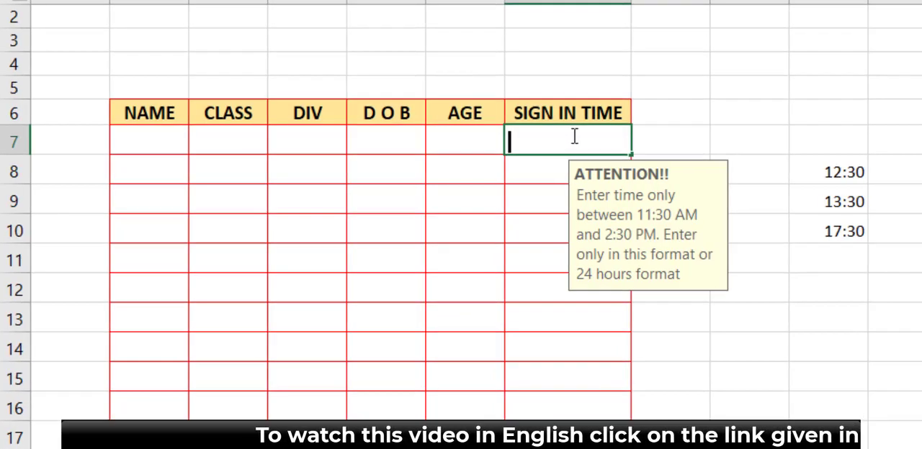
pyautogui.write('14:')
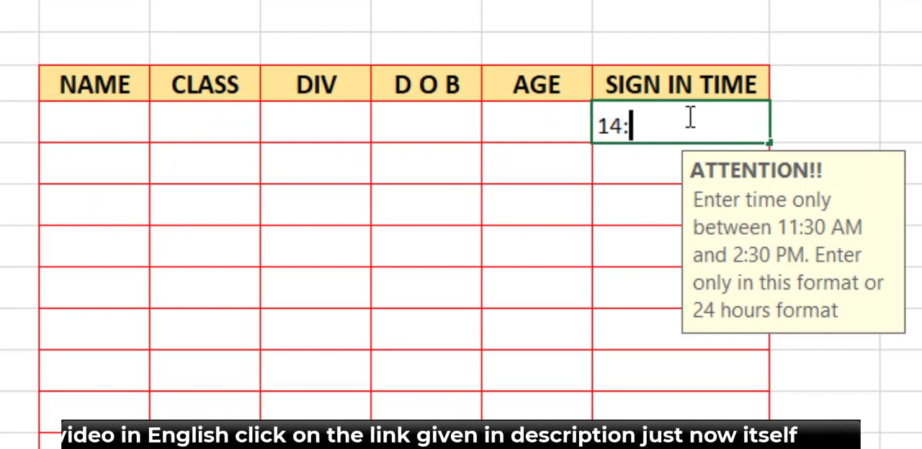
pyautogui.write('30')
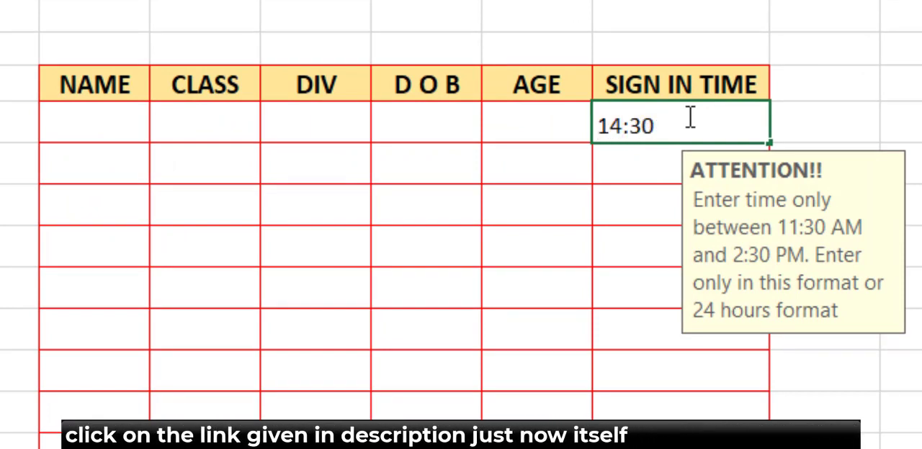
pyautogui.press('Return')
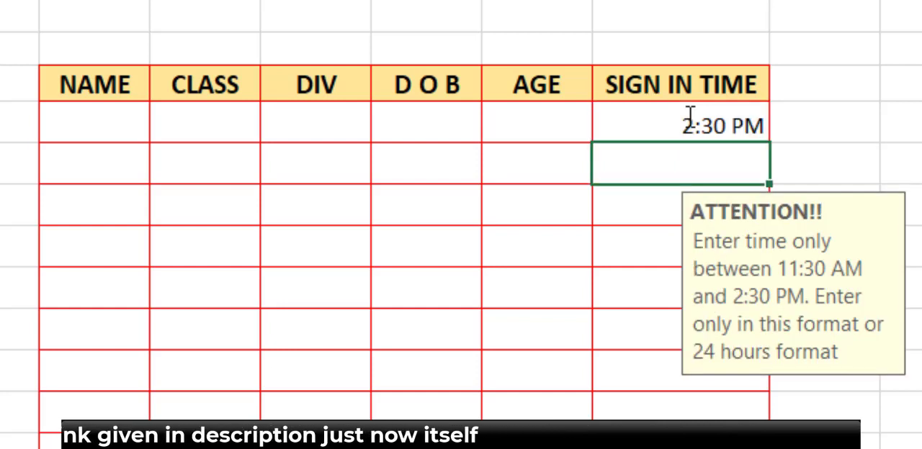
# Step: Test further sign-in times by entering 13:45 in cell G8 and 11:30 in cell G9
pyautogui.click(652, 208)
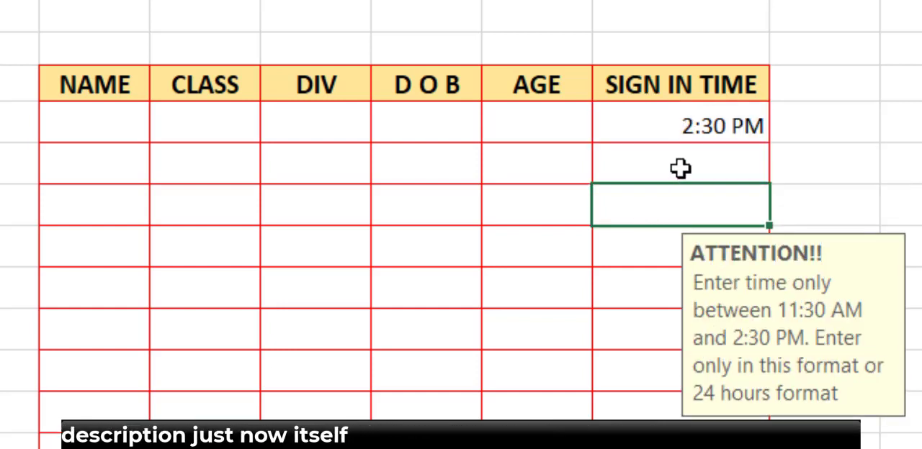
pyautogui.click(681, 169)
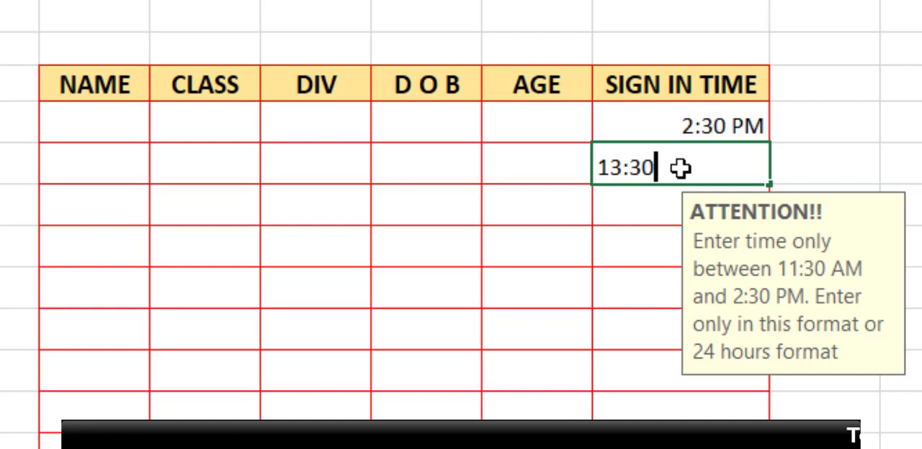
pyautogui.press('Return')
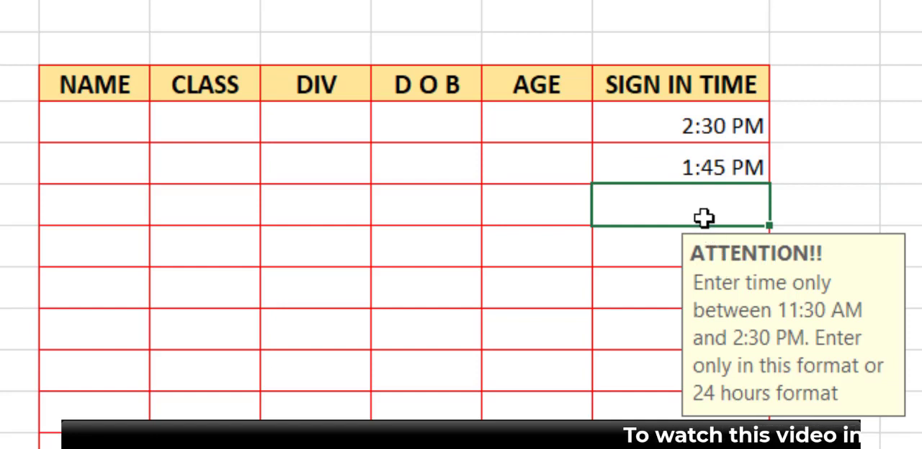
pyautogui.write('11:')
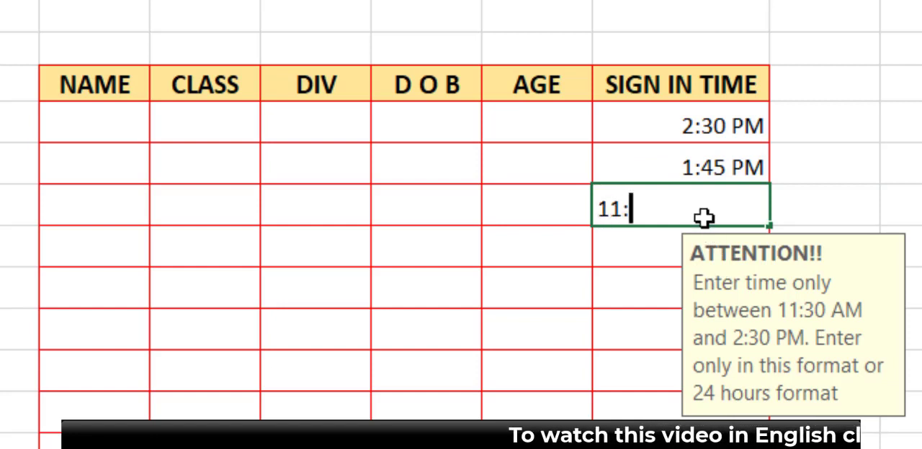
pyautogui.write('30')
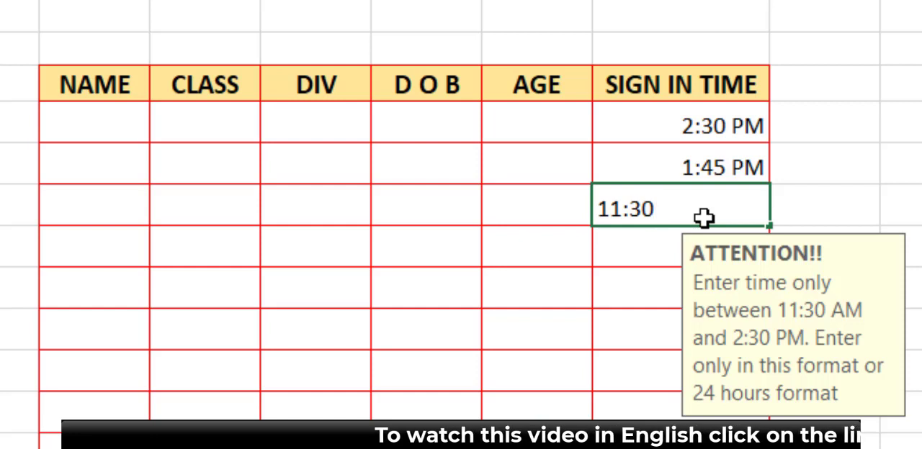
pyautogui.press('Return')
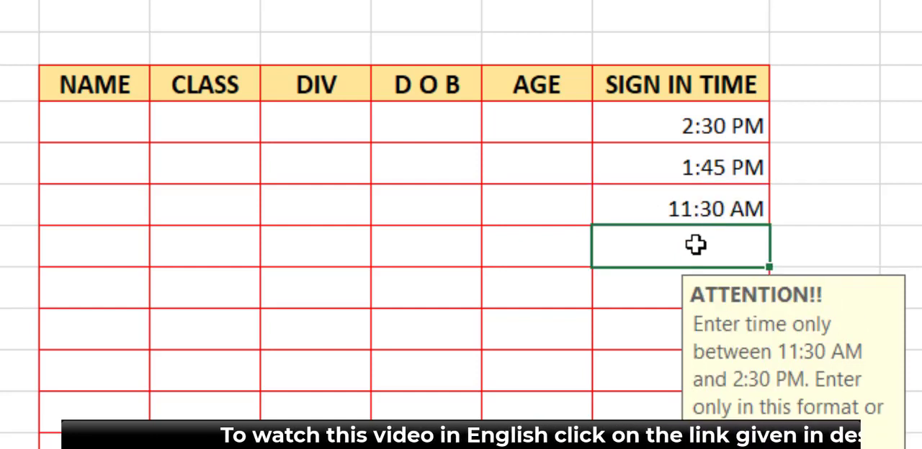
# Step: Try the out-of-range time 11:15 in cell G10, and retry the entry by clearing the cell
pyautogui.write('11')
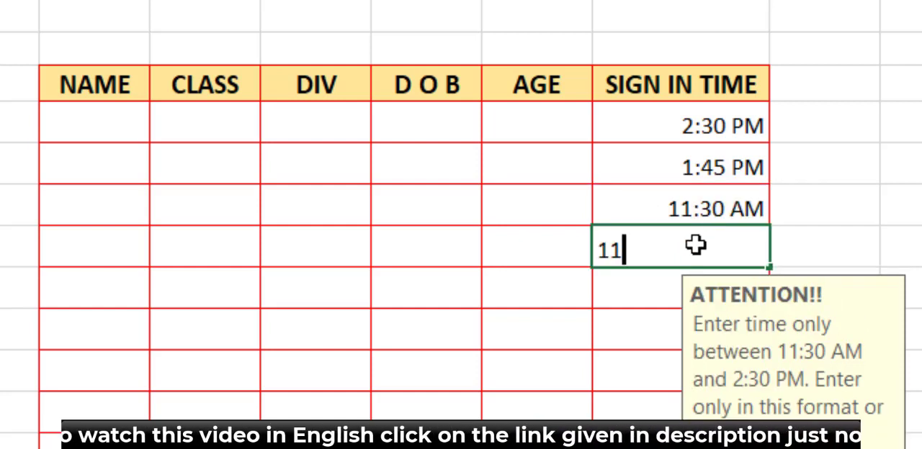
pyautogui.write(':15')
pyautogui.press('Return')
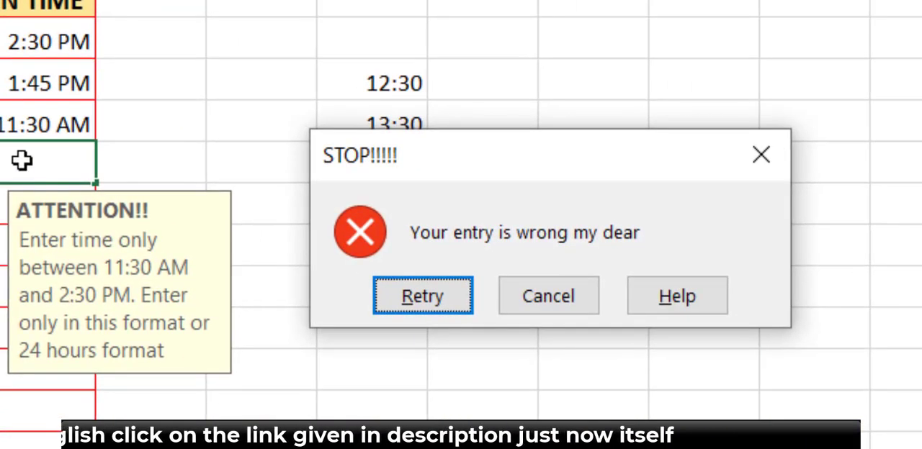
pyautogui.click(431, 294)
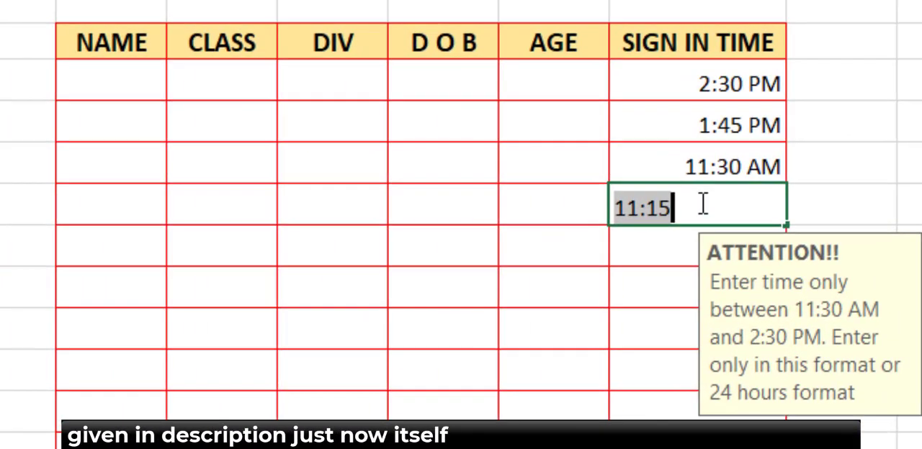
pyautogui.click(14, 162)
pyautogui.press('BackSpace')
pyautogui.press('BackSpace')
pyautogui.press('BackSpace')
pyautogui.press('BackSpace')
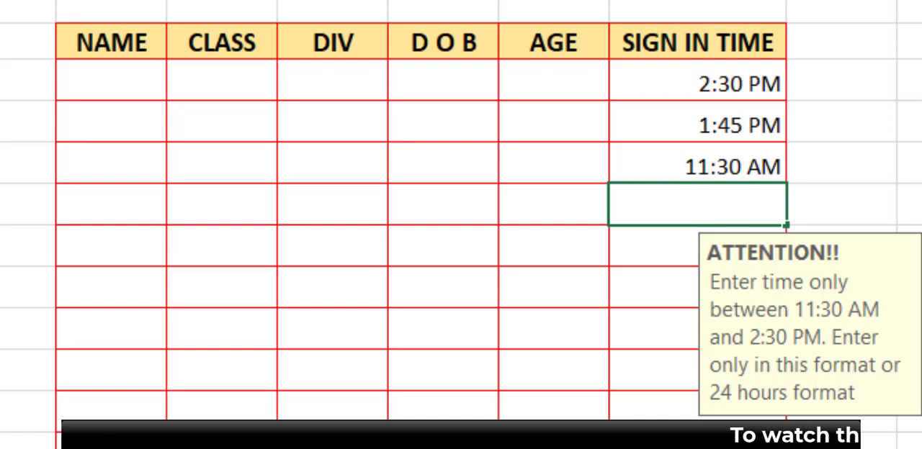
pyautogui.click(910, 328)
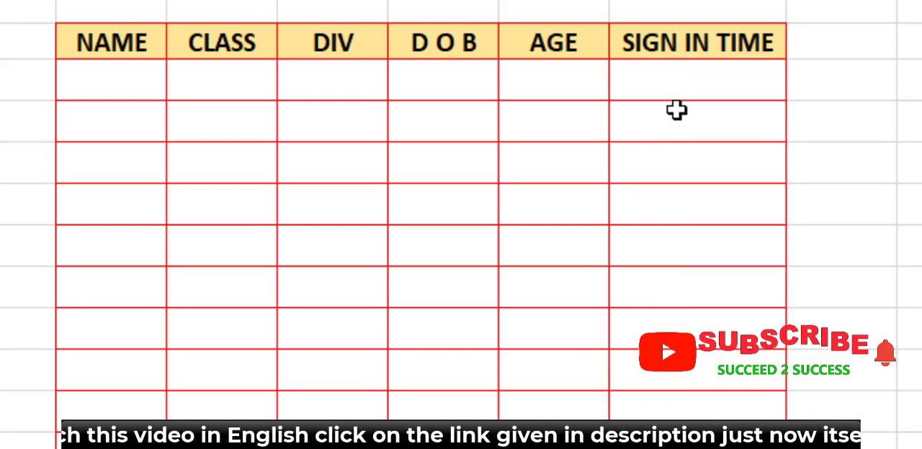
# Step: Clear the test times from G7:G18 and set the data validation criteria of these cells to allow Time between 11:30 and 14:30
pyautogui.click(679, 93)
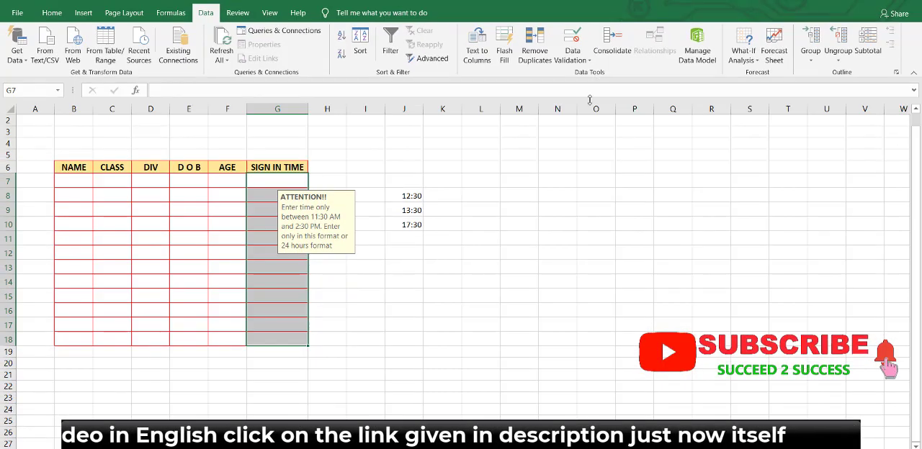
pyautogui.click(573, 58)
pyautogui.click(582, 75)
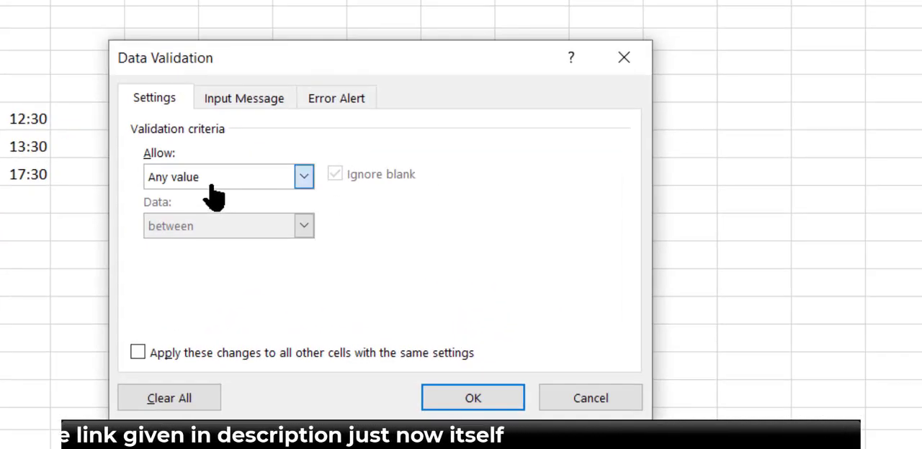
pyautogui.click(212, 185)
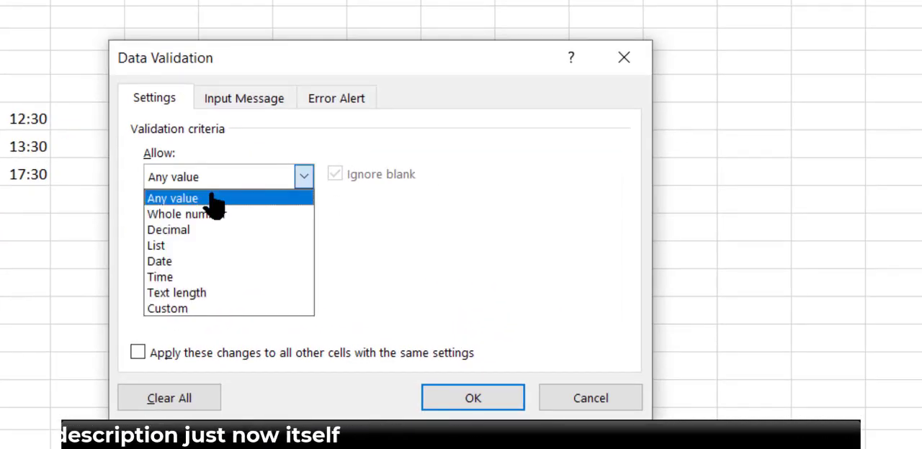
pyautogui.click(185, 282)
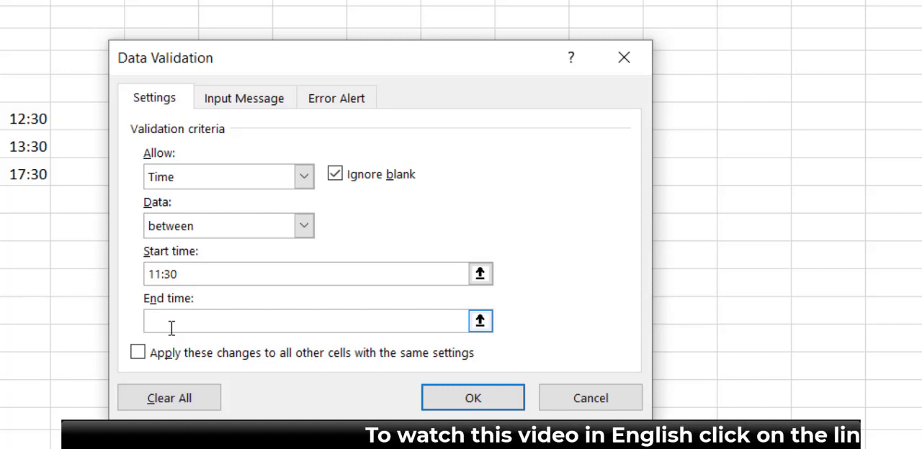
pyautogui.write('1')
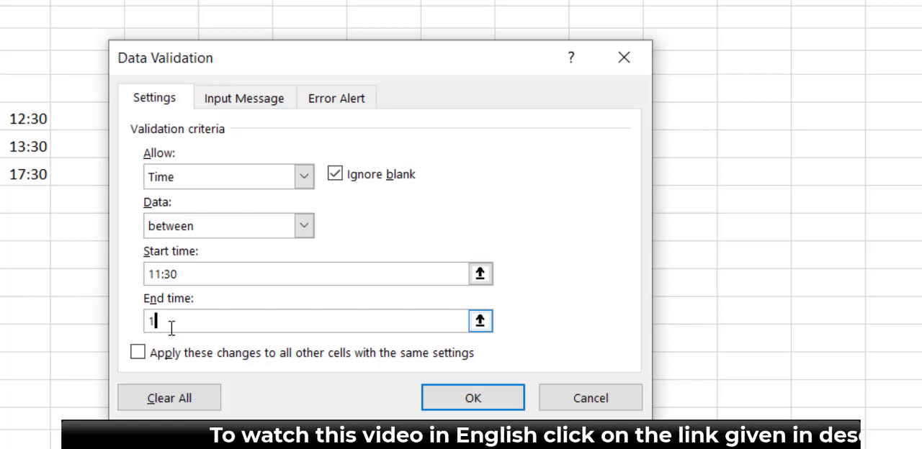
pyautogui.write('4:30')
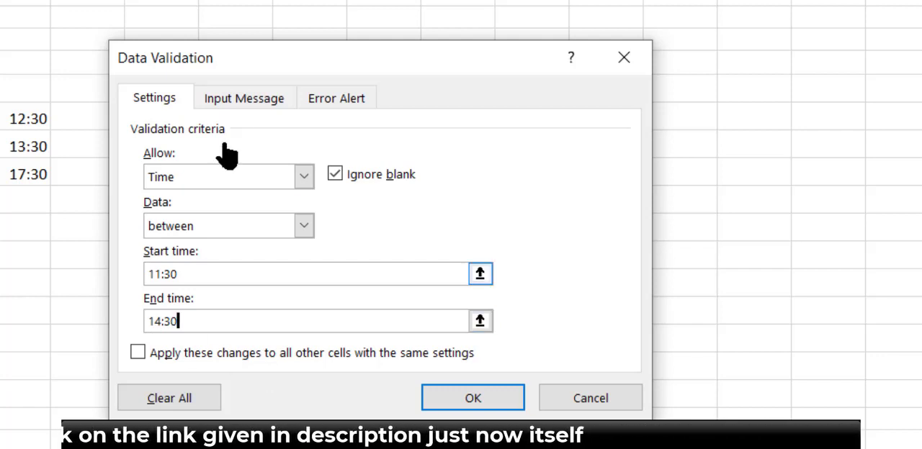
# Step: Change the input message to say "Enter only in 24 hours format", review the error alert, and apply the time validation
pyautogui.click(249, 108)
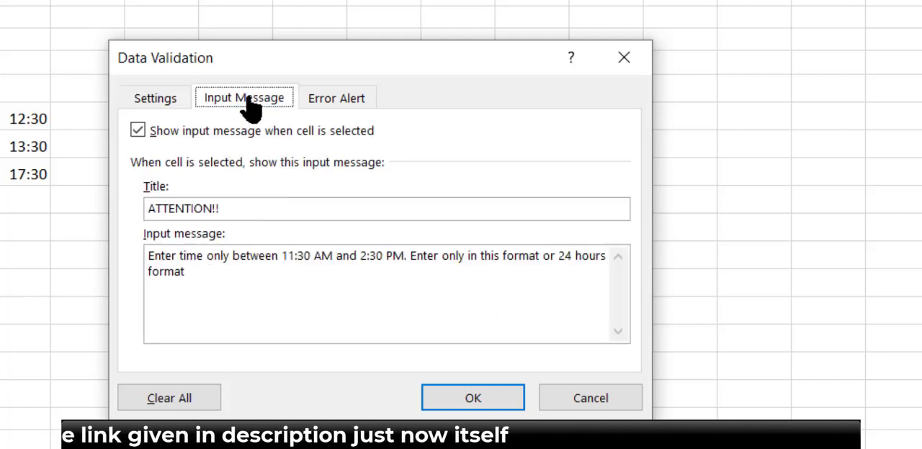
pyautogui.click(222, 209)
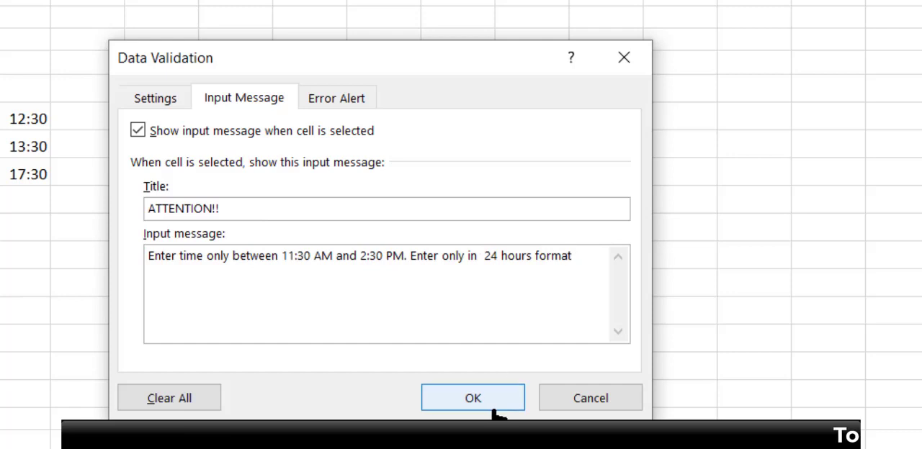
pyautogui.click(347, 101)
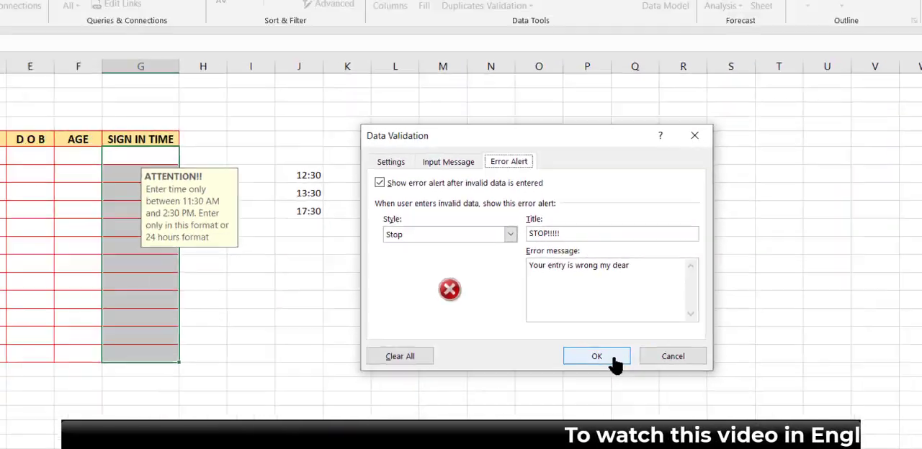
pyautogui.click(473, 398)
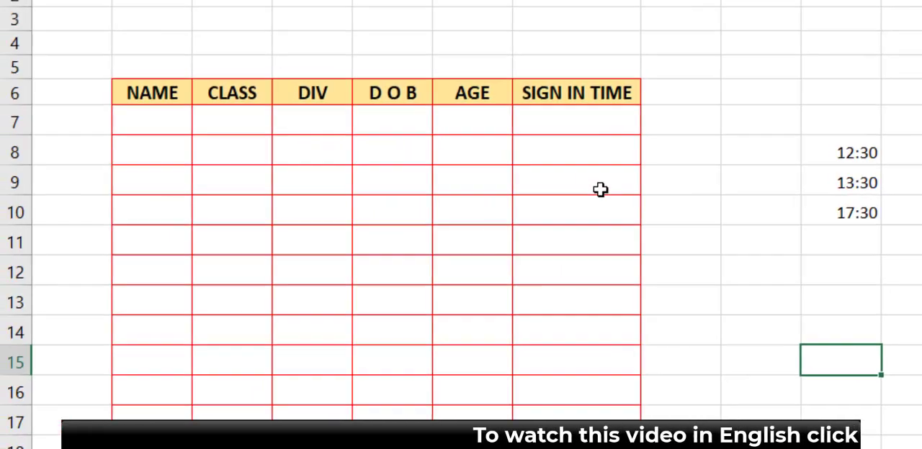
# Step: Try the invalid entry 12121 in cell G7 of the SIGN IN TIME column and choose to retry it
pyautogui.click(154, 114)
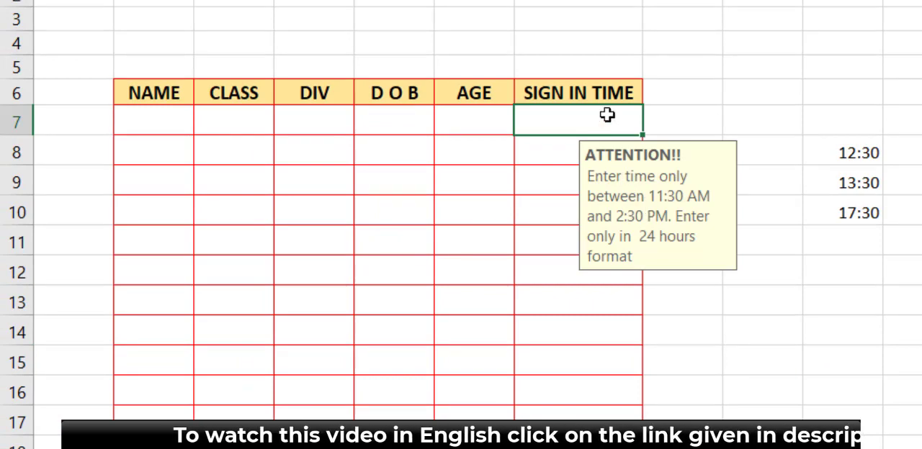
pyautogui.write('12121')
pyautogui.press('Return')
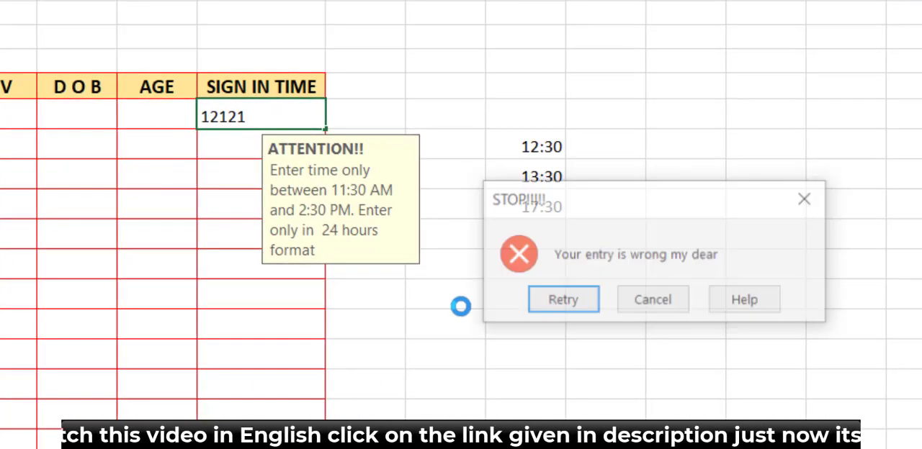
pyautogui.click(581, 307)
# Step: Replace the entry in G7 with 11:45 and enter 13:15 in cell G8 of the SIGN IN TIME column
pyautogui.click(264, 116)
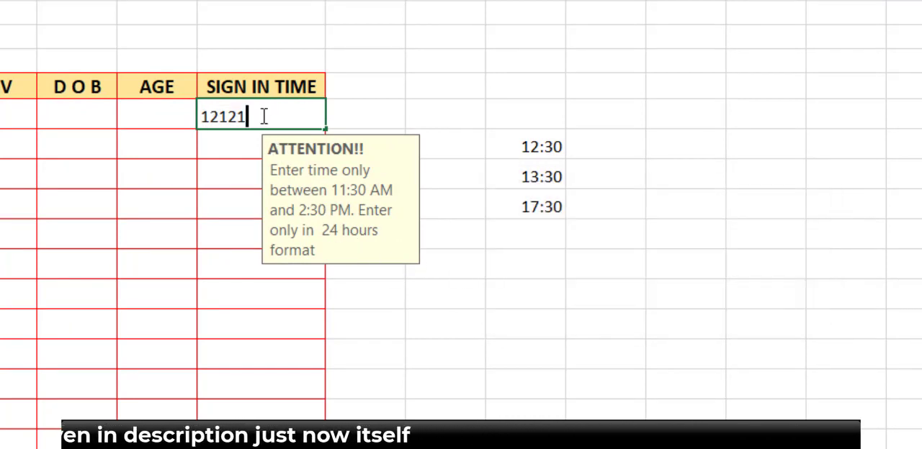
pyautogui.press('BackSpace')
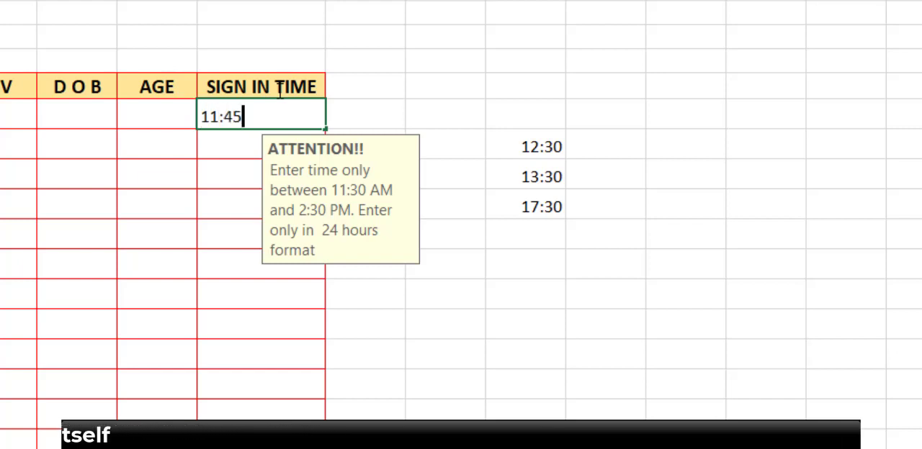
pyautogui.press('Return')
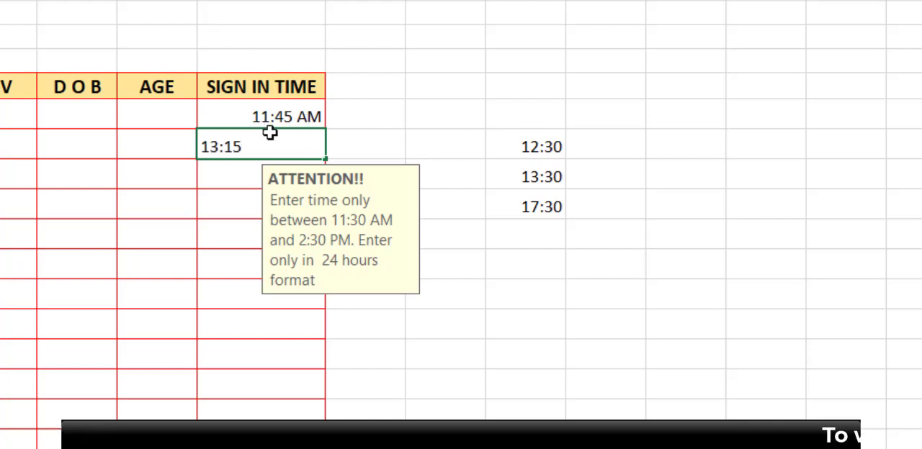
pyautogui.press('Return')
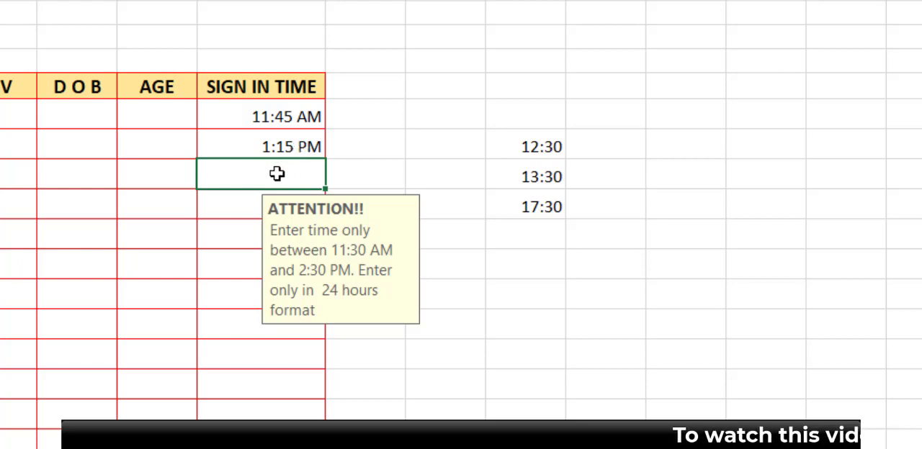
# Step: Try the out-of-range time 15:30 in cell G9 of the SIGN IN TIME column
pyautogui.write('15')
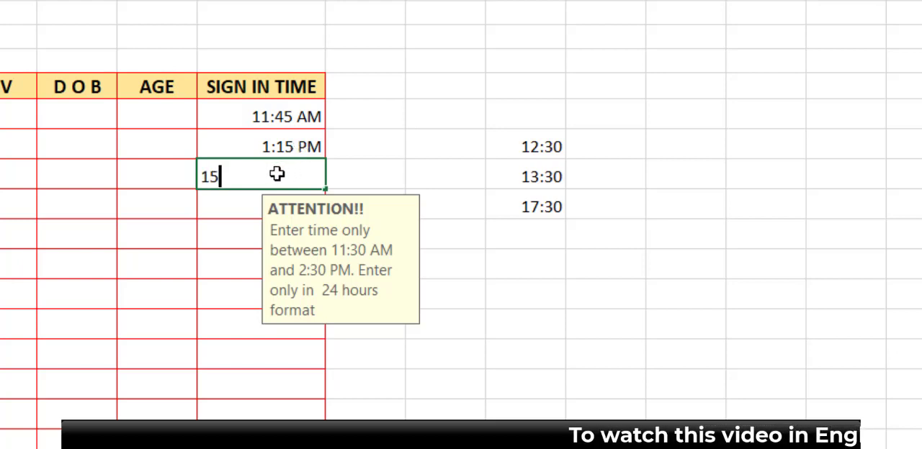
pyautogui.write(':30')
pyautogui.press('Return')
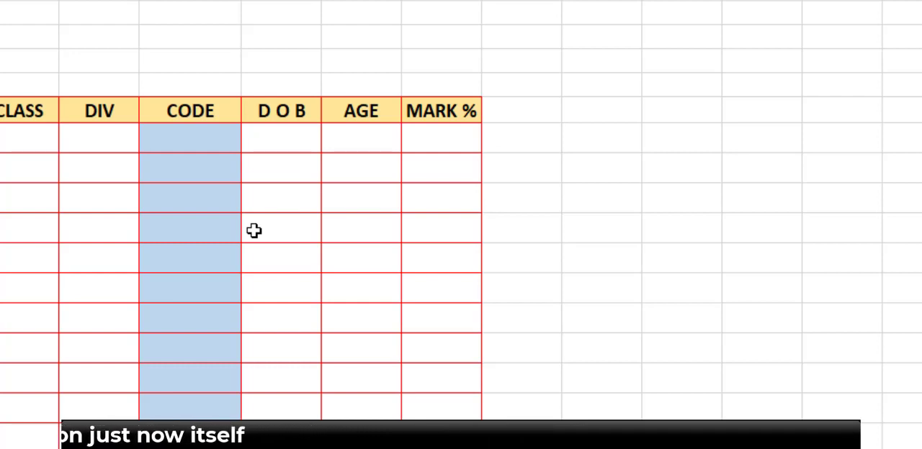
# Step: Test the text length limit by entering XCZ12344 in CODE cell E7, retrying, and shortening it to XCZ1234
pyautogui.click(186, 143)
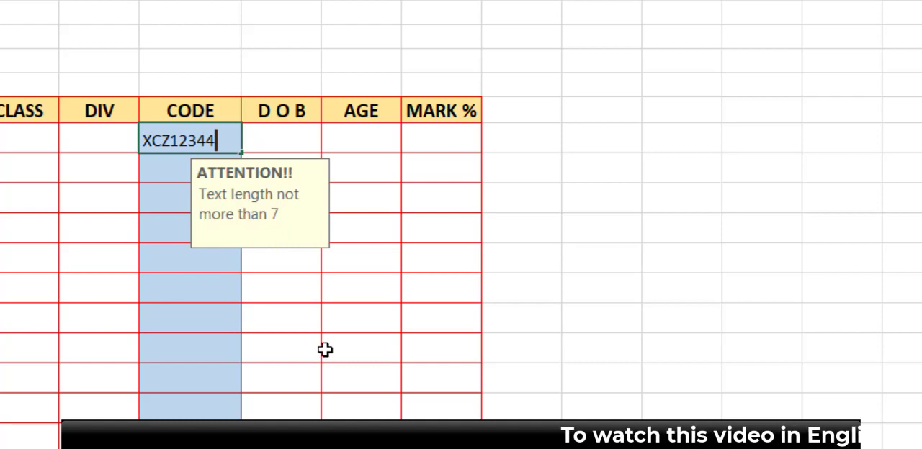
pyautogui.press('Return')
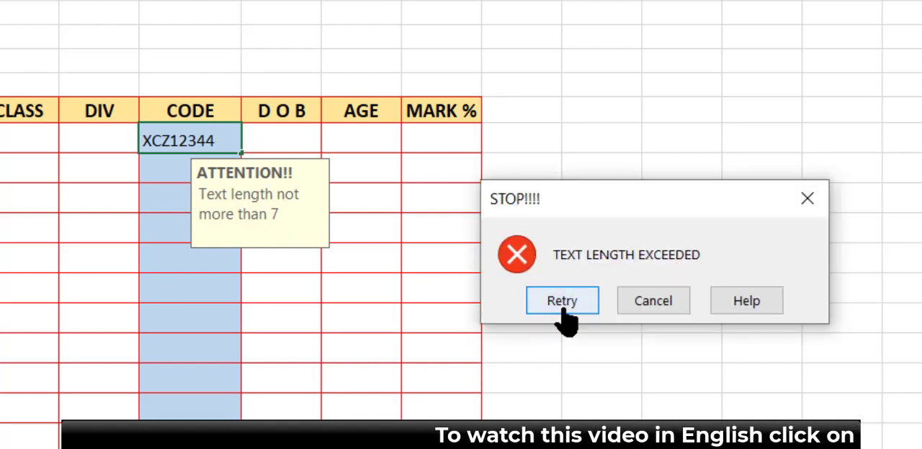
pyautogui.click(564, 309)
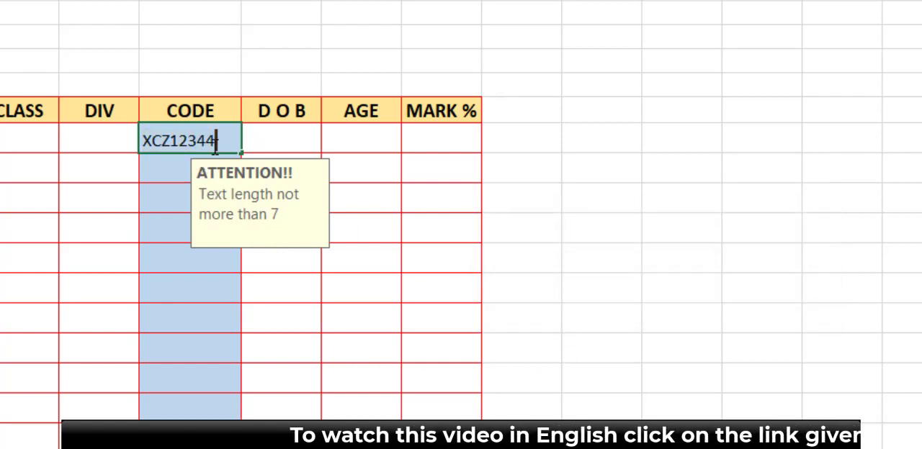
pyautogui.press('BackSpace')
pyautogui.press('Return')
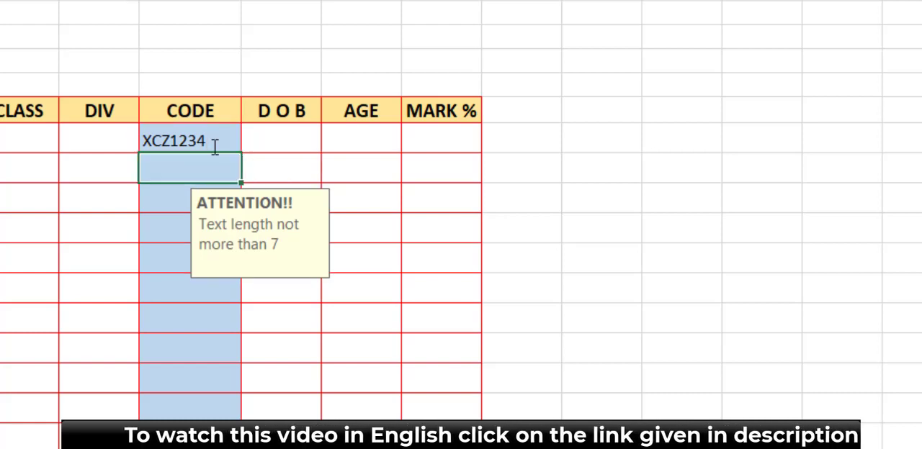
# Step: Clear the test code from E7 and set the CODE cells' validation criteria to allow Text length between 1 and 7
pyautogui.moveTo(197, 139); pyautogui.dragTo(183, 181)
pyautogui.press('Delete')
pyautogui.click(180, 173)
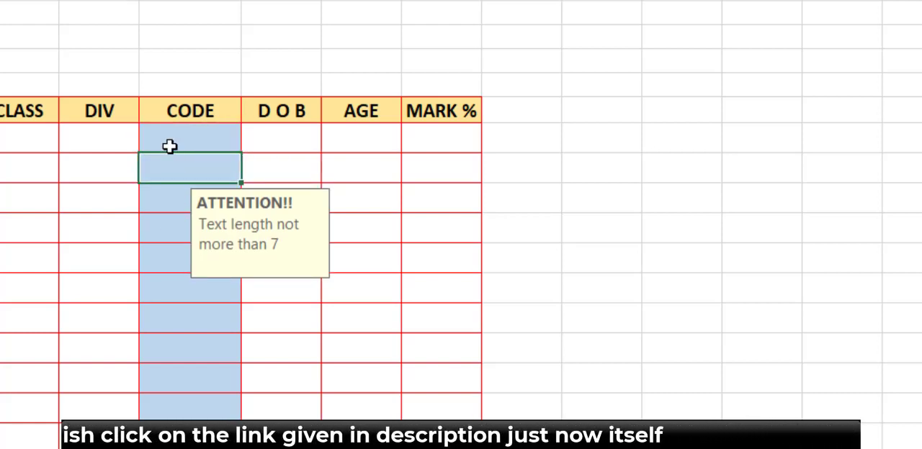
pyautogui.moveTo(169, 146); pyautogui.dragTo(170, 170)
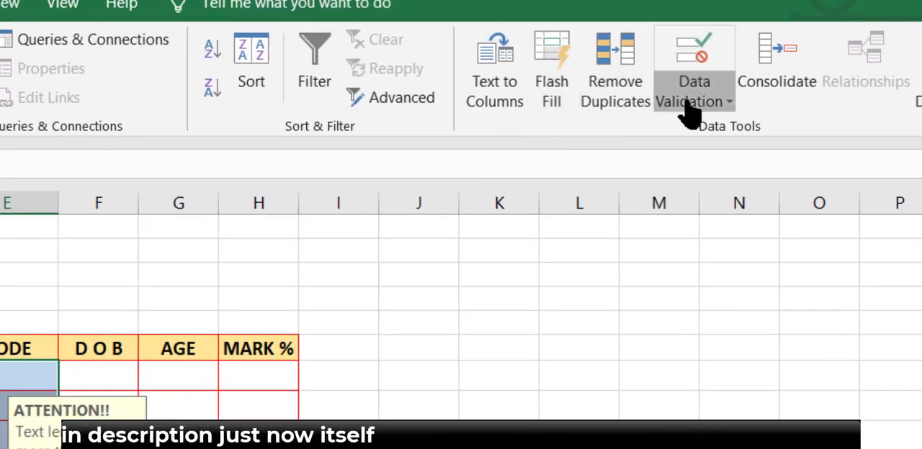
pyautogui.click(689, 111)
pyautogui.click(702, 130)
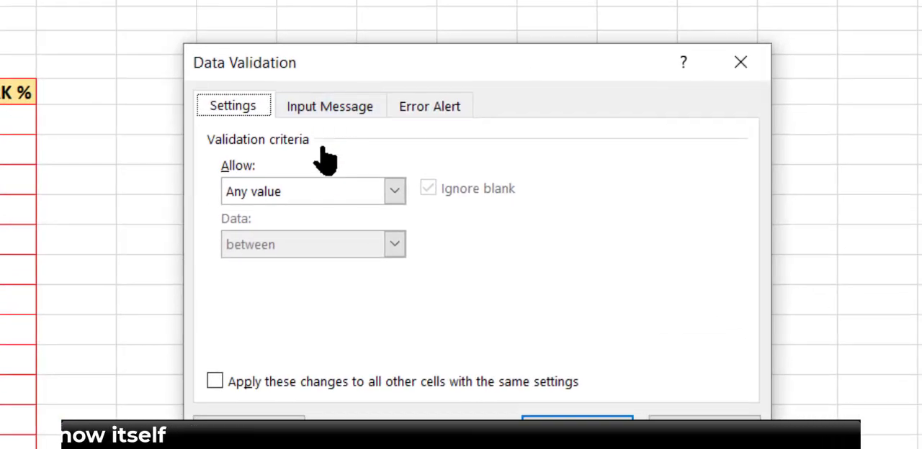
pyautogui.click(324, 211)
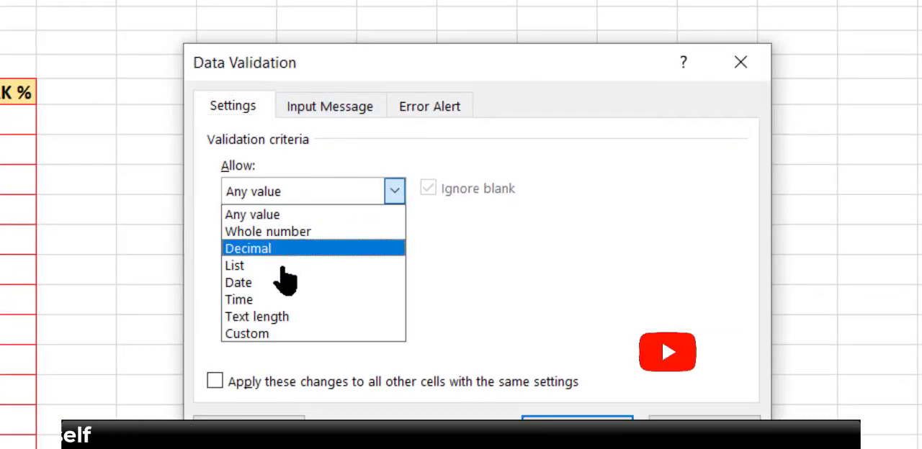
pyautogui.click(277, 317)
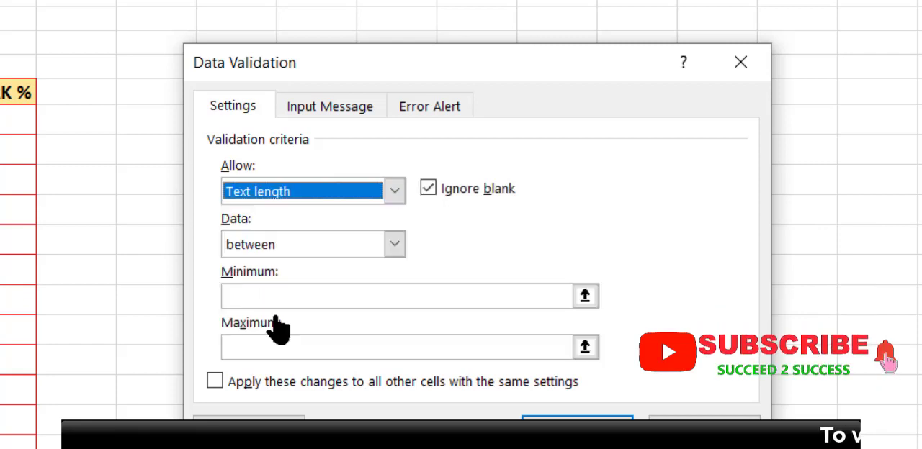
pyautogui.click(322, 256)
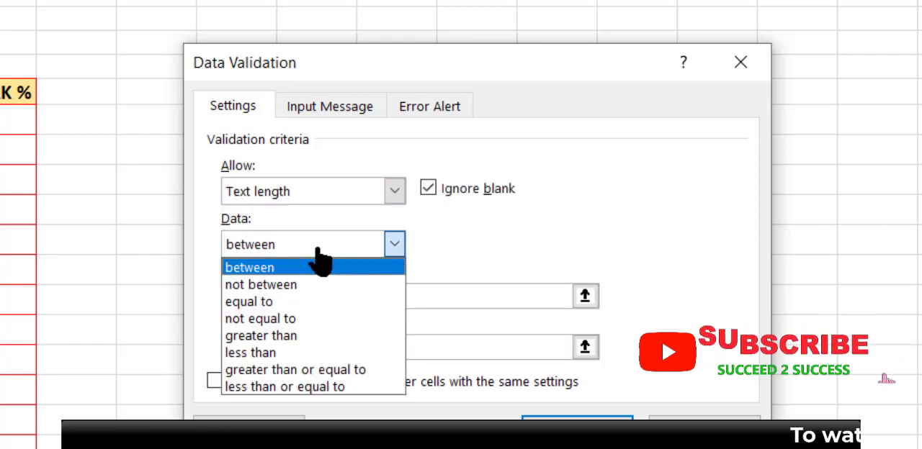
pyautogui.click(283, 268)
pyautogui.click(284, 295)
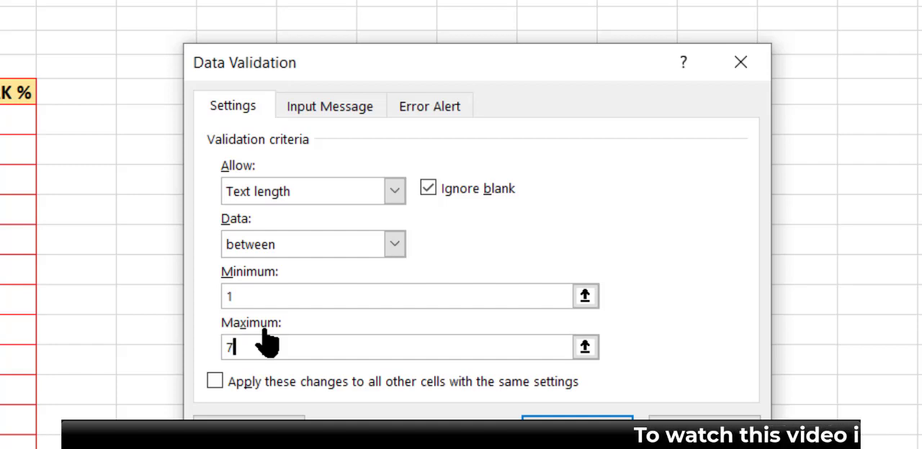
# Step: Review the rule's input message and error alert texts, and apply the text length validation to the CODE cells
pyautogui.click(351, 118)
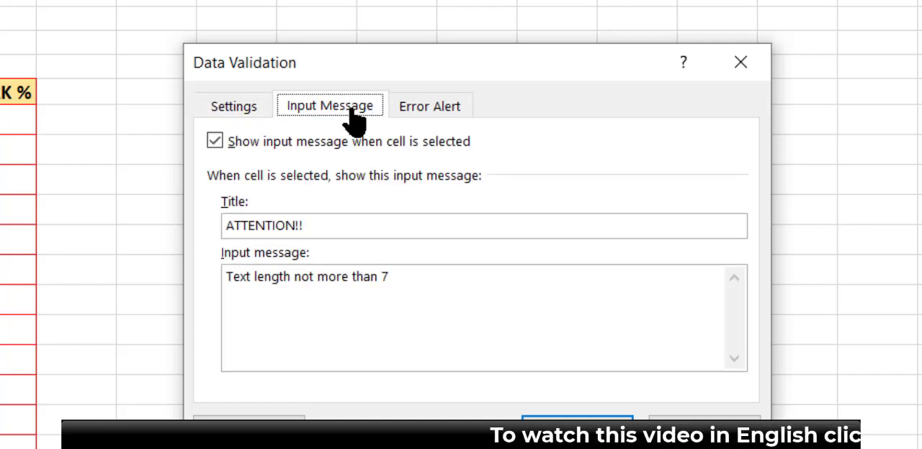
pyautogui.click(412, 124)
pyautogui.click(577, 430)
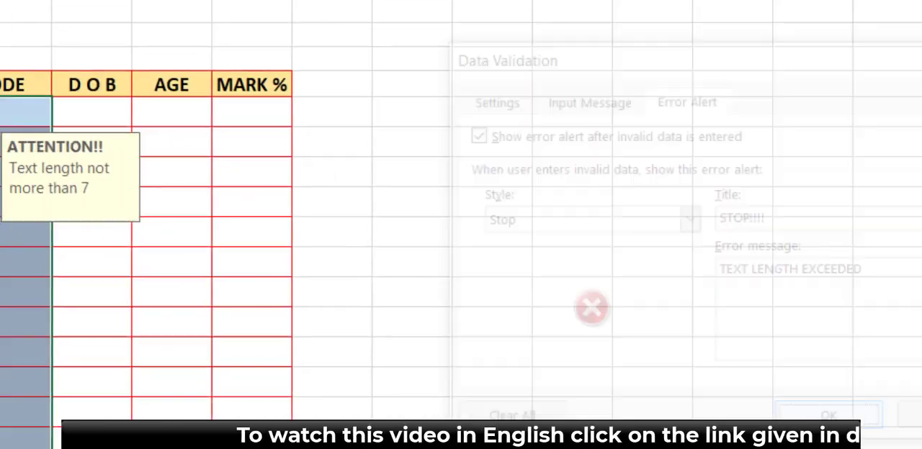
# Step: Try the overlong code ASDFSDFFFF in cell E7 of the CODE column and choose to retry the entry
pyautogui.click(553, 96)
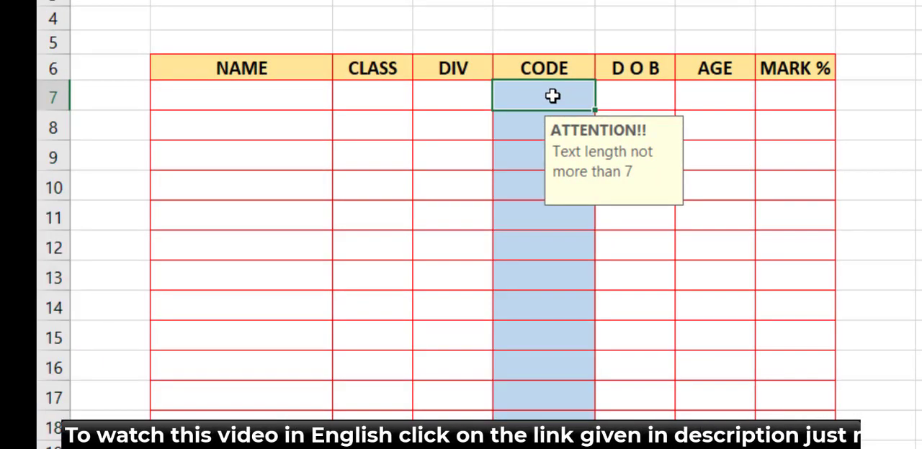
pyautogui.write('ASDFSD')
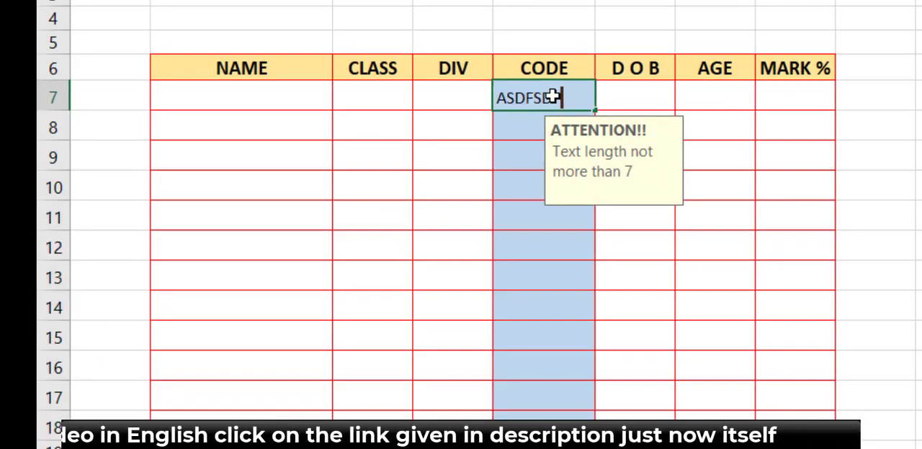
pyautogui.write('FFFF')
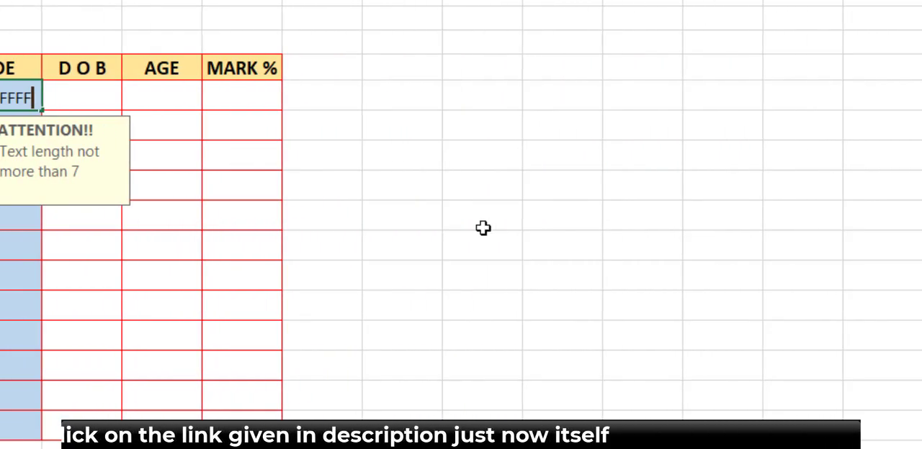
pyautogui.press('Return')
pyautogui.click(330, 255)
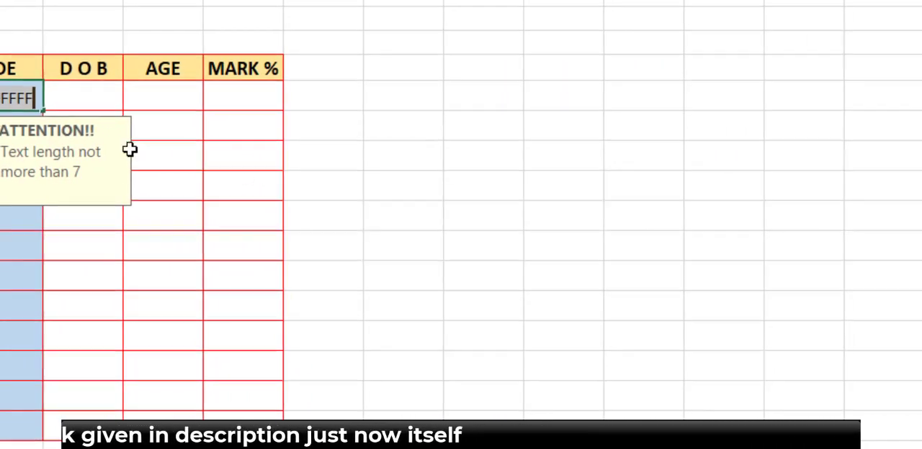
pyautogui.press('Return')
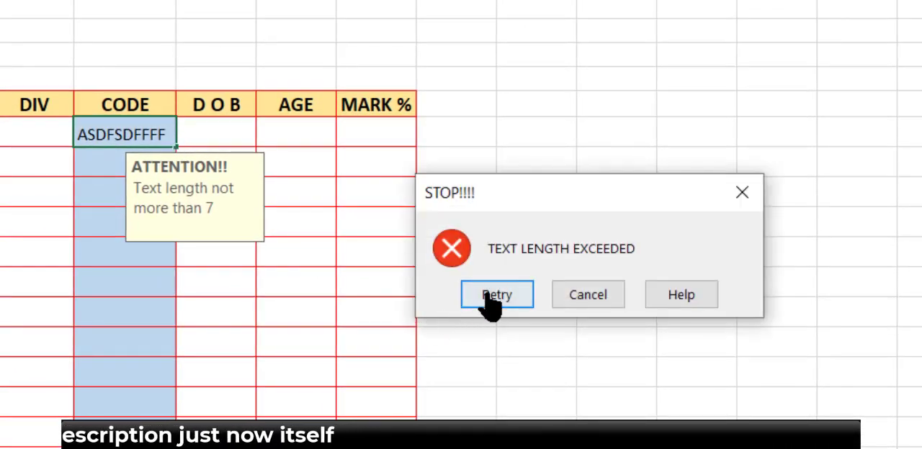
pyautogui.click(489, 297)
# Step: Replace the entry in CODE cell E7 with the seven-character code ASDFGHJ
pyautogui.write('ASDFGHJF')
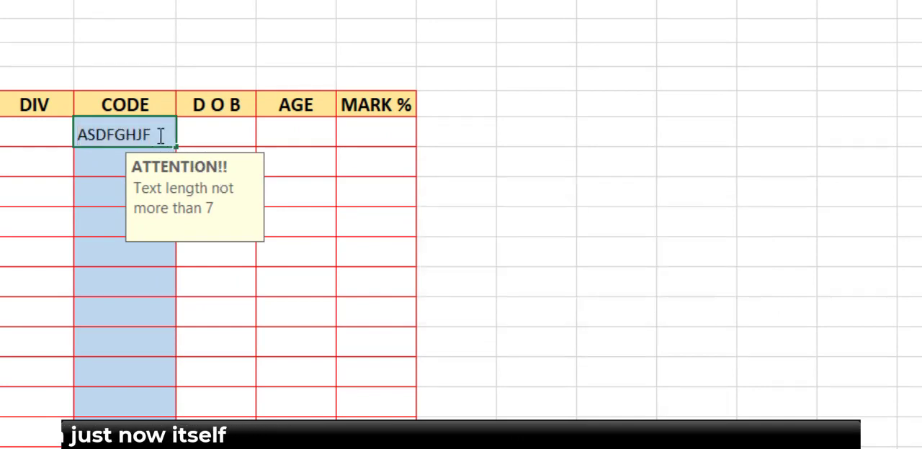
pyautogui.press('Return')
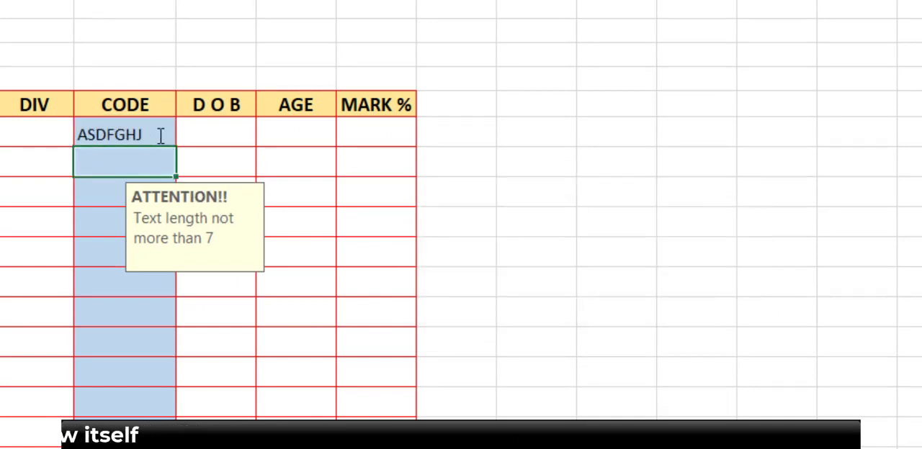
pyautogui.click(309, 353)
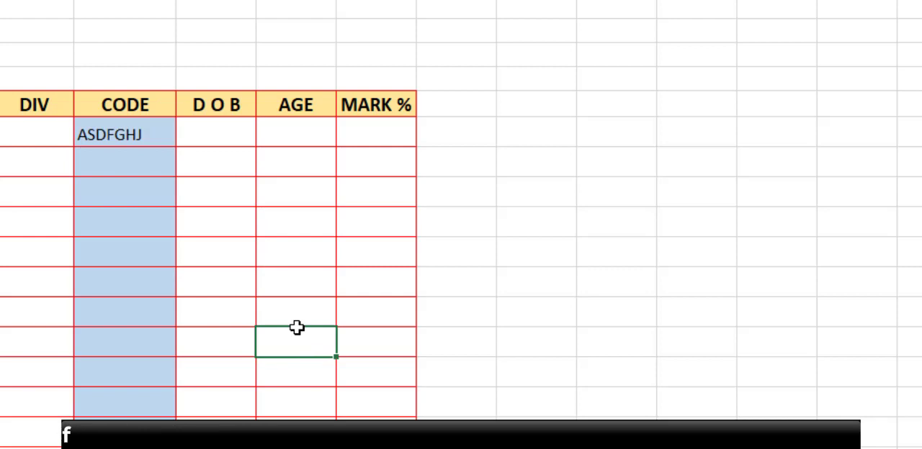